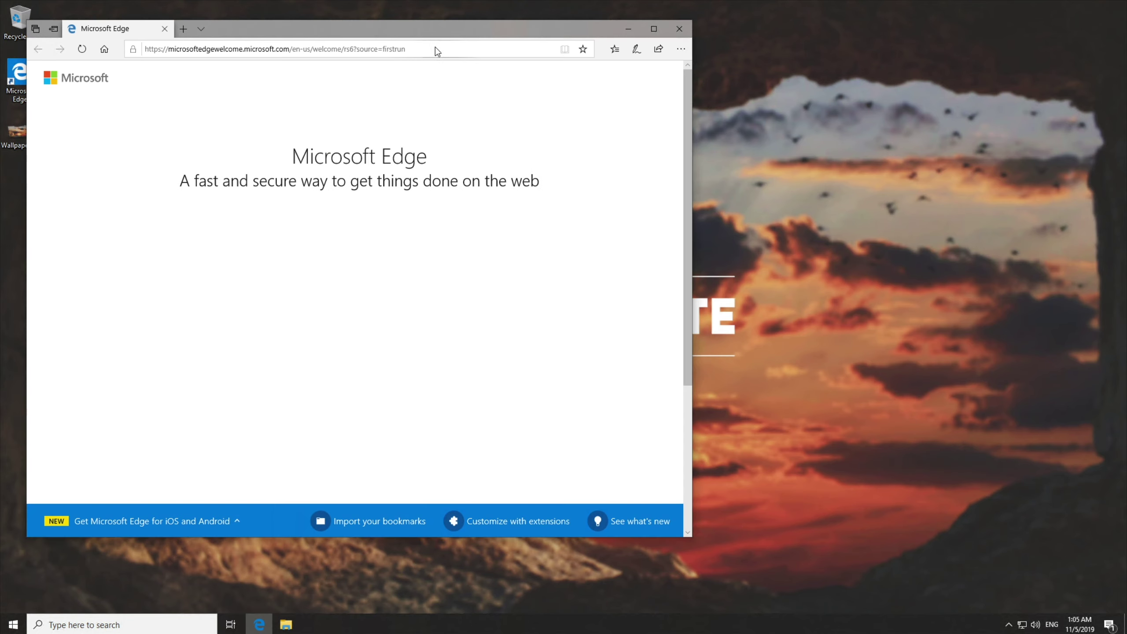
Step: Load directorymonitor.com in Edge
left_click(435, 50)
type("directorymonitor.com")
key("Return")
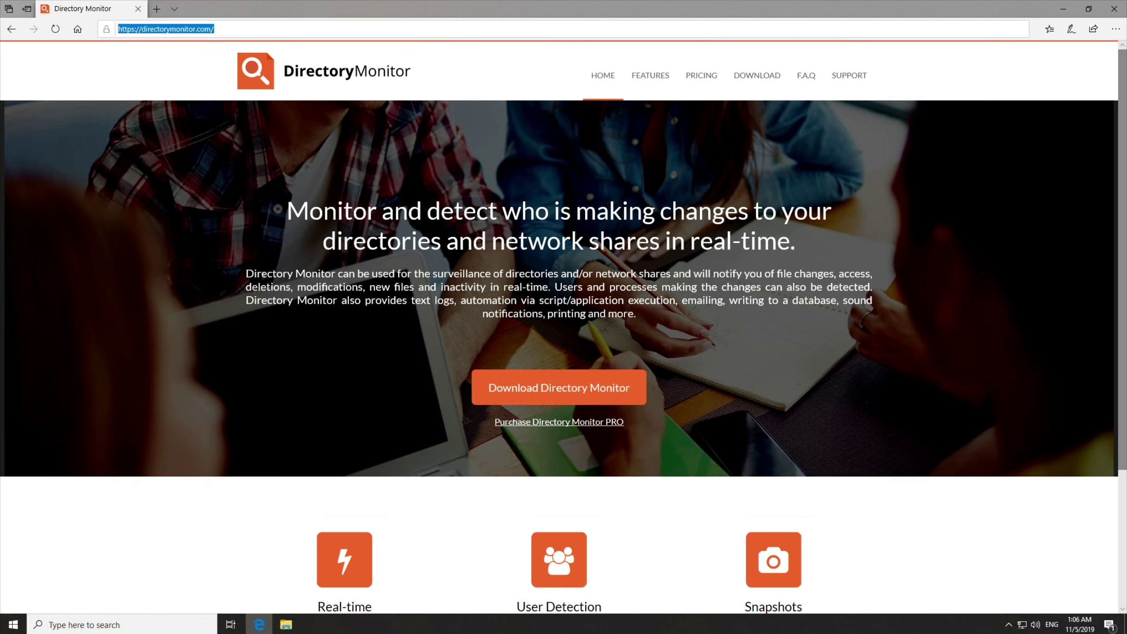
left_click(571, 316)
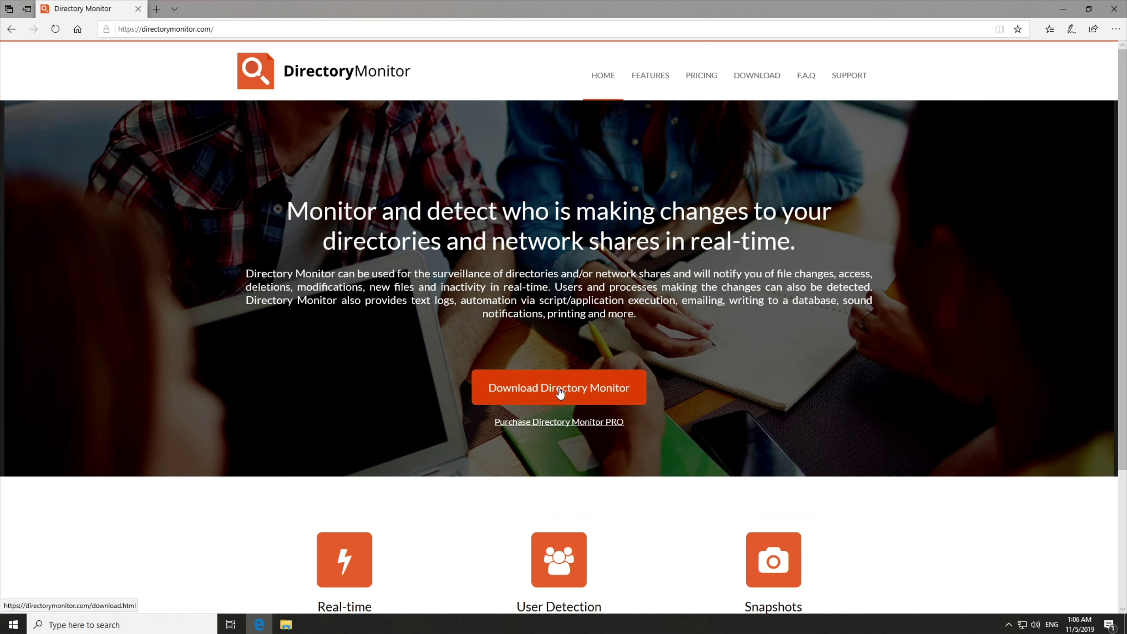
Step: Go to the Directory Monitor download page and run the installer
scroll(567, 429, "down", 4)
scroll(617, 353, "up", 4)
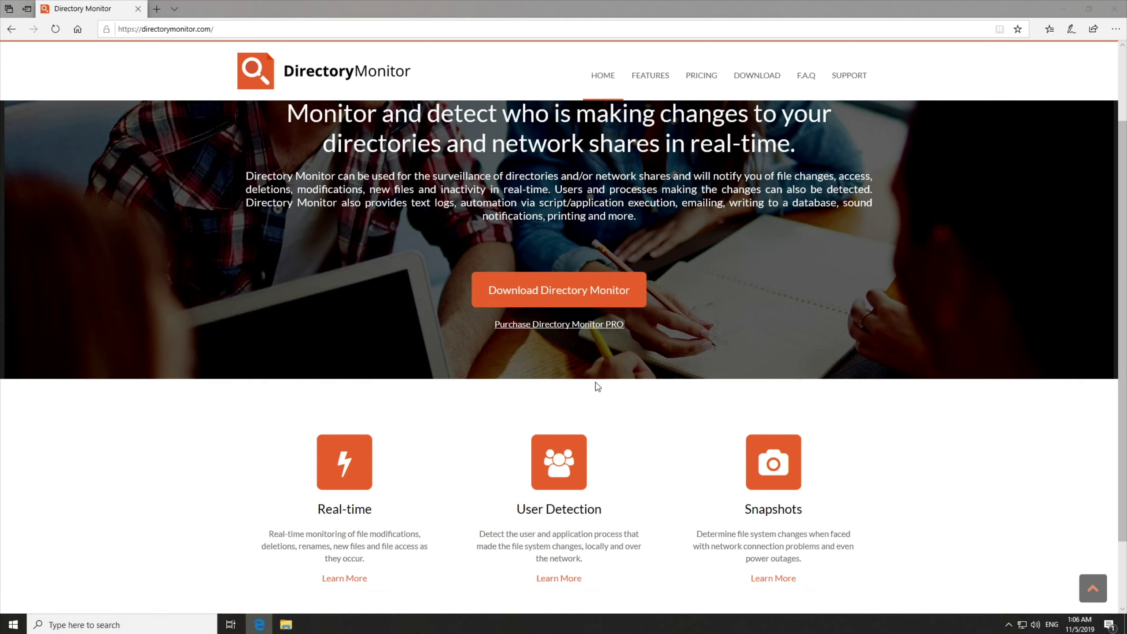
scroll(630, 422, "up", 1)
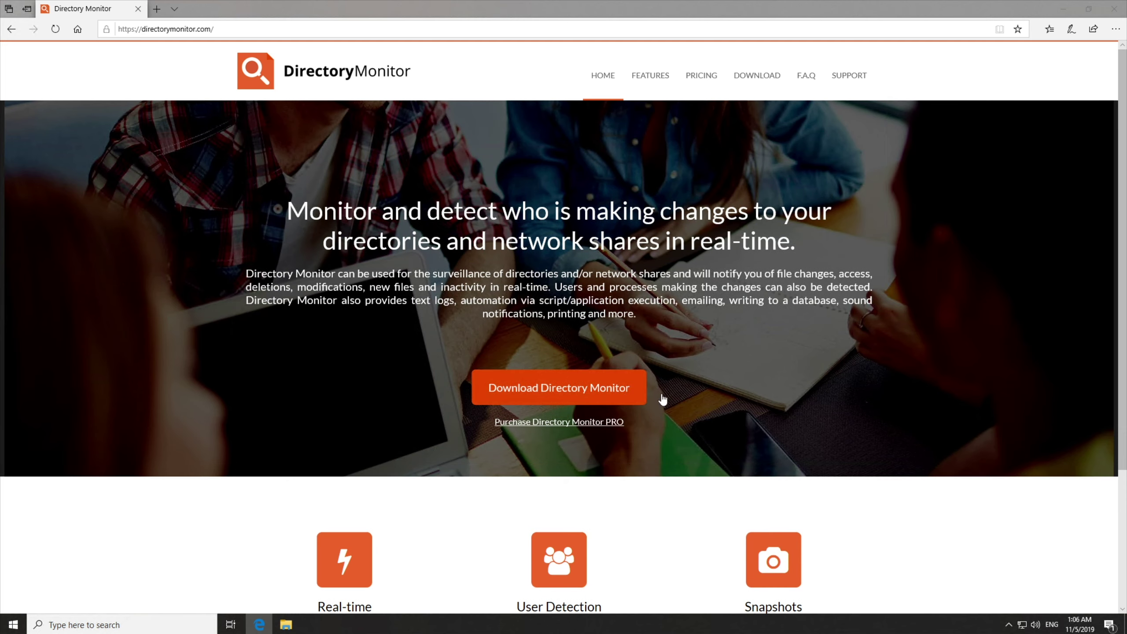
left_click(566, 397)
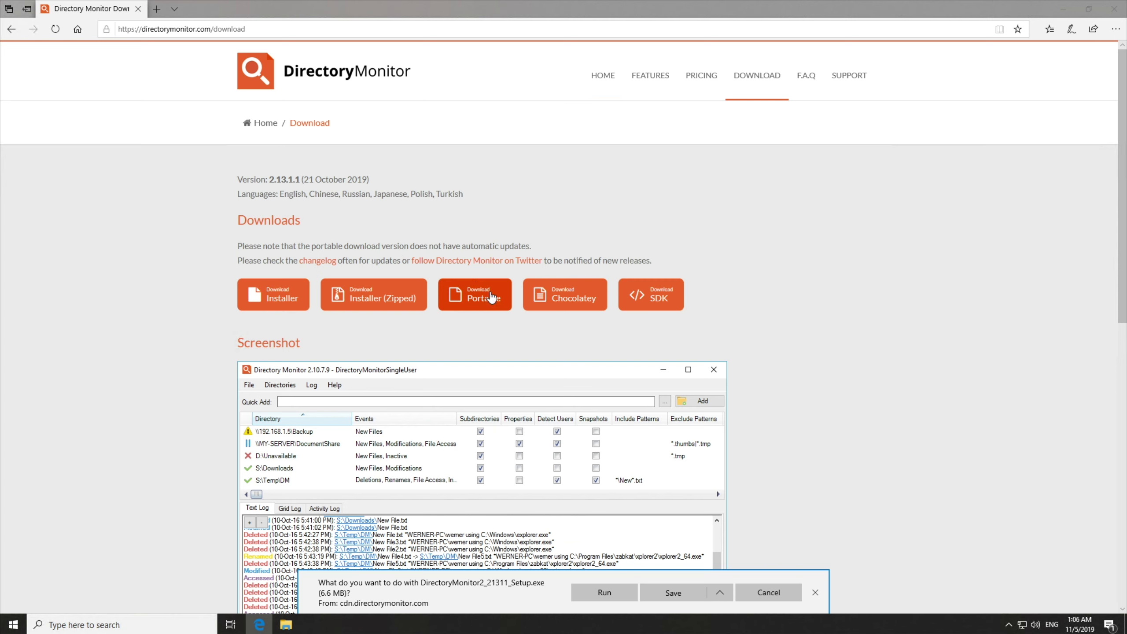
left_click(624, 598)
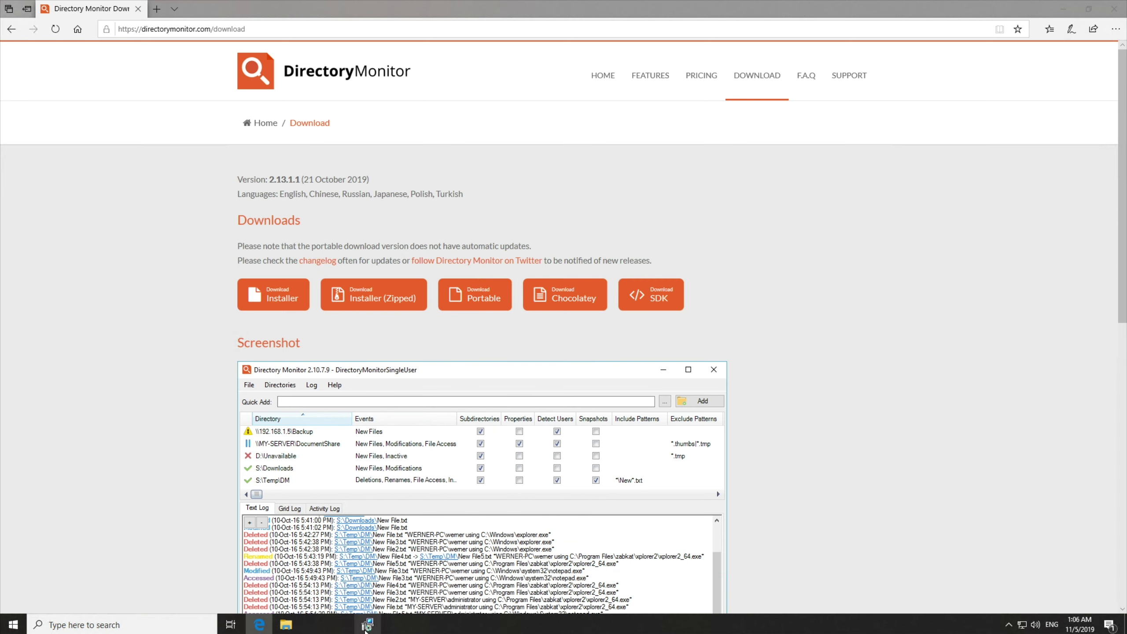
Step: Close Edge, accept the licence and keep the default install folder
left_click(1113, 9)
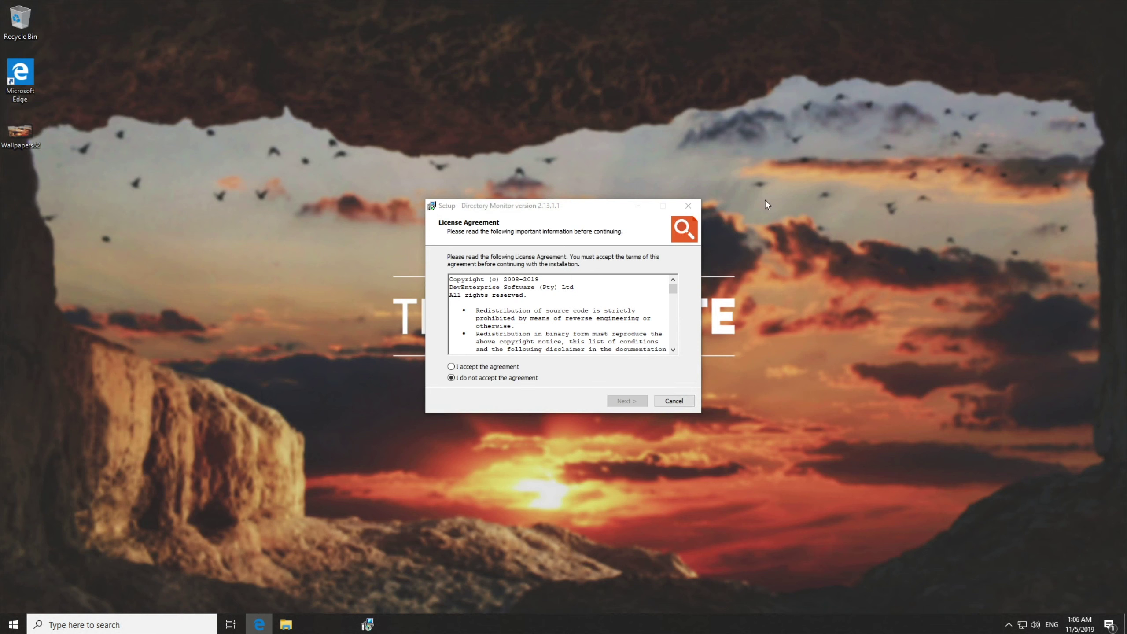
left_click(471, 368)
left_click(627, 401)
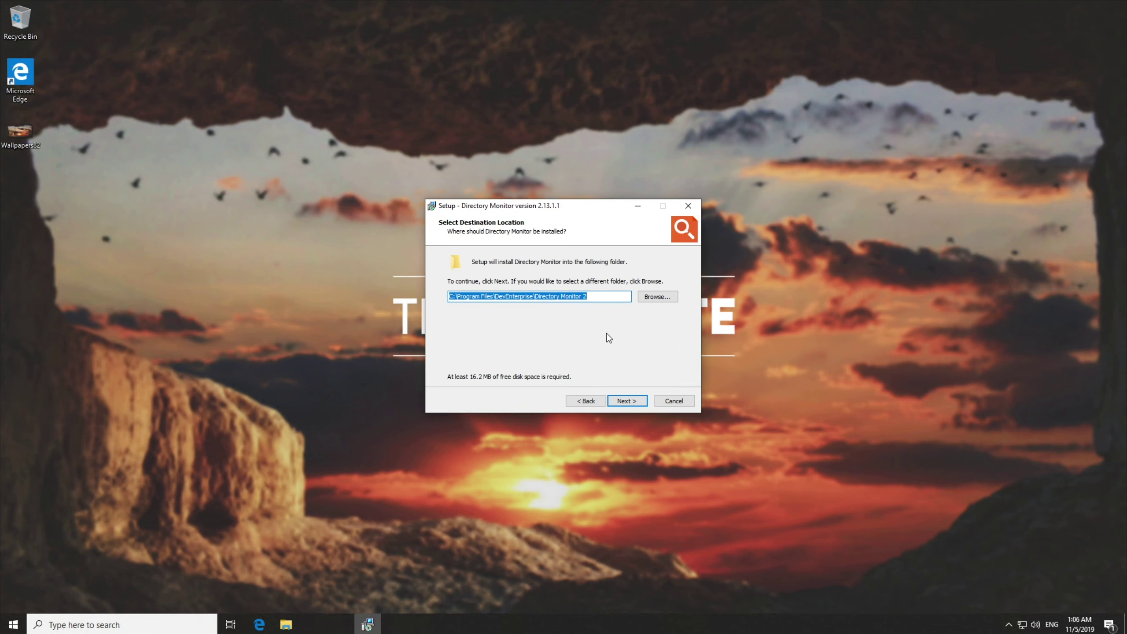
left_click(620, 402)
Step: Choose the Compact installation type and keep the default Start Menu folder
mouse_move(670, 312)
left_mouse_down()
mouse_move(672, 342)
mouse_move(675, 293)
left_mouse_up()
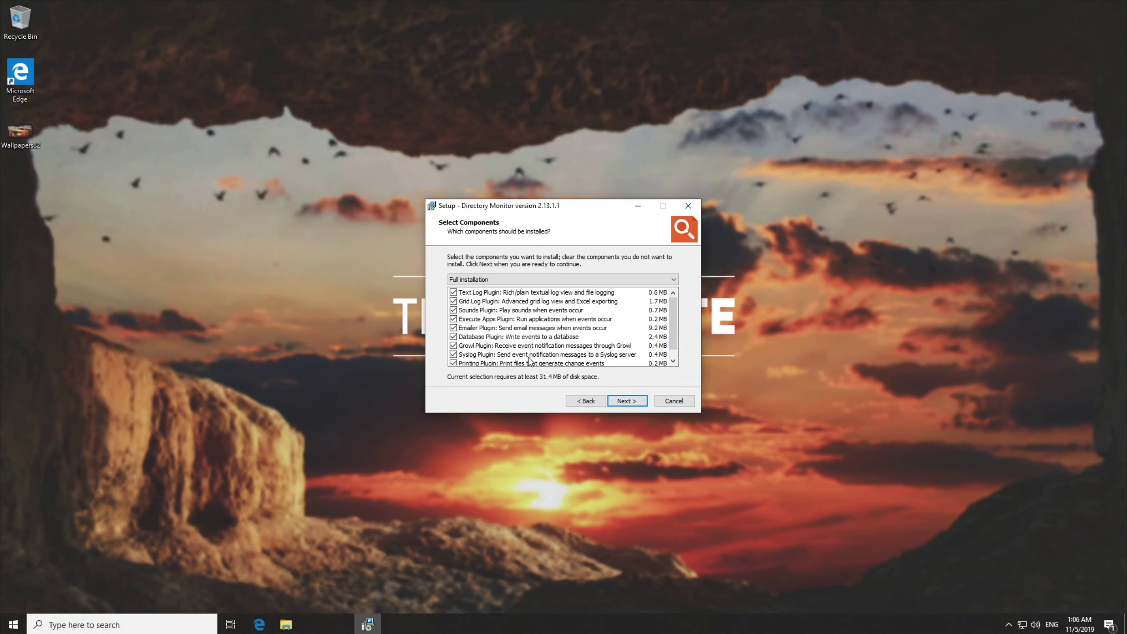
left_click(509, 280)
left_click(497, 297)
scroll(531, 325, "down", 1)
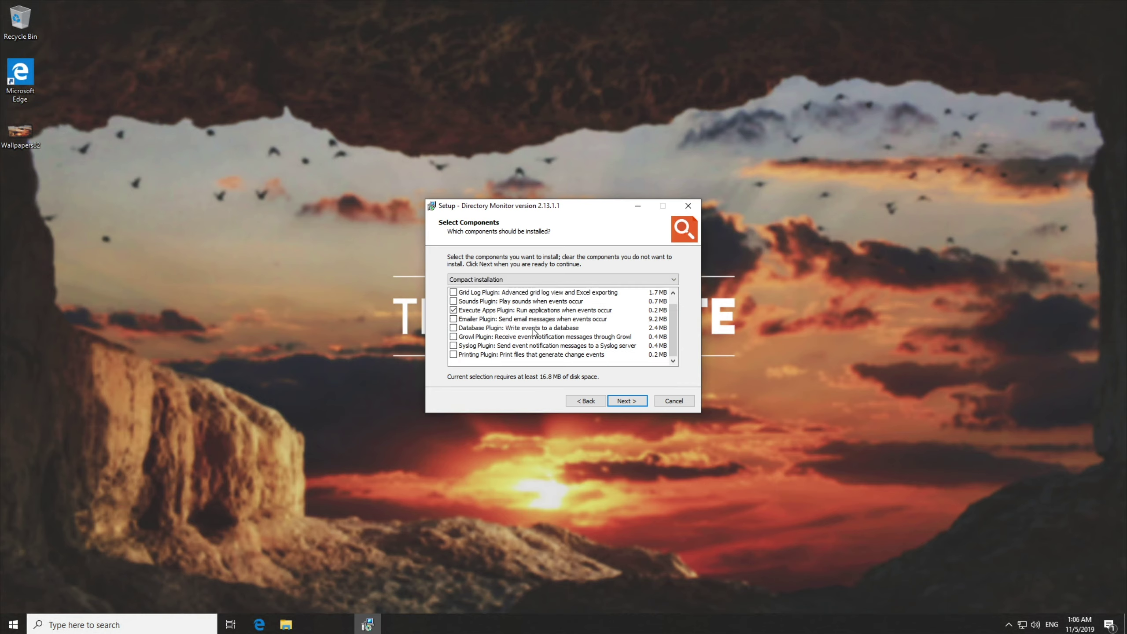
scroll(540, 345, "up", 1)
left_click(625, 403)
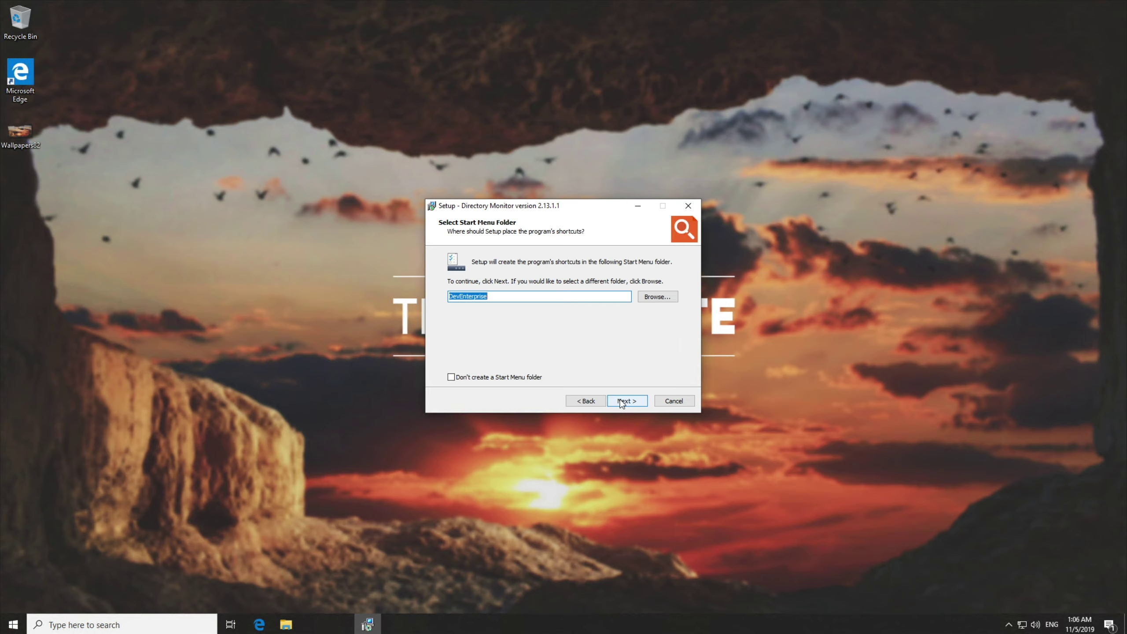
left_click(626, 402)
Step: Add a desktop shortcut, install Directory Monitor 2.13.1.1 and finish setup
left_click(518, 295)
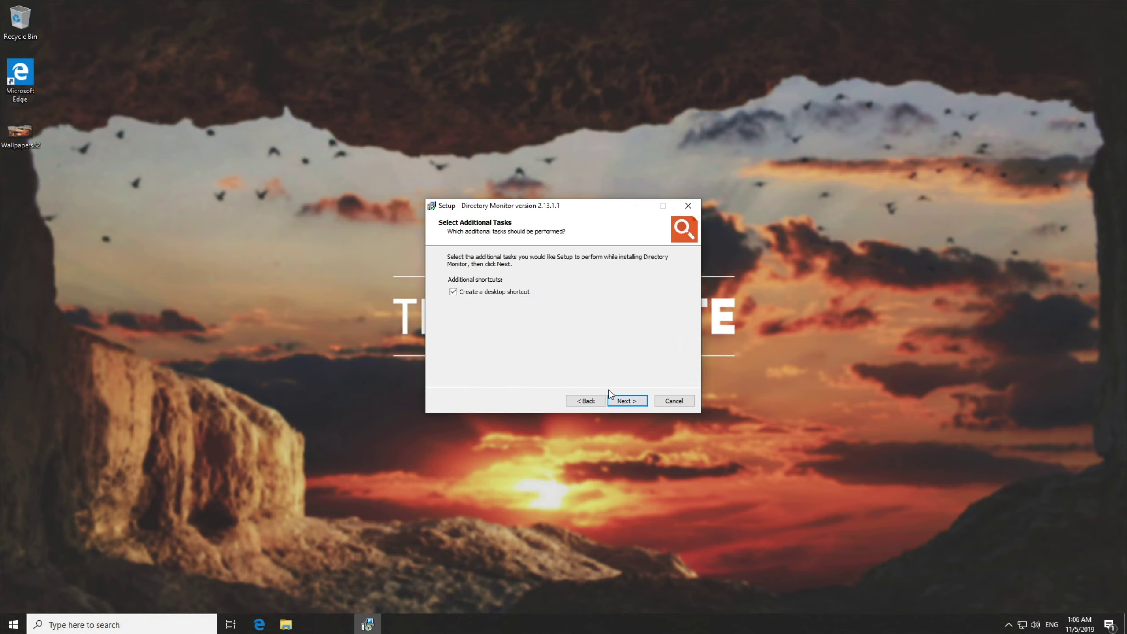
left_click(621, 402)
left_click(621, 402)
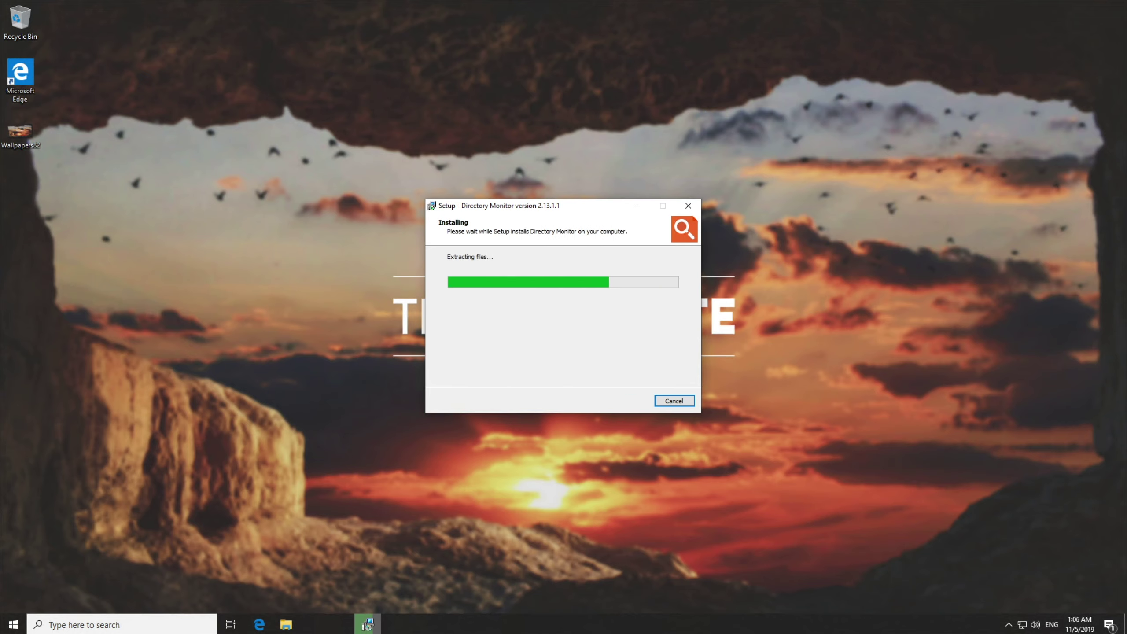
left_click(623, 401)
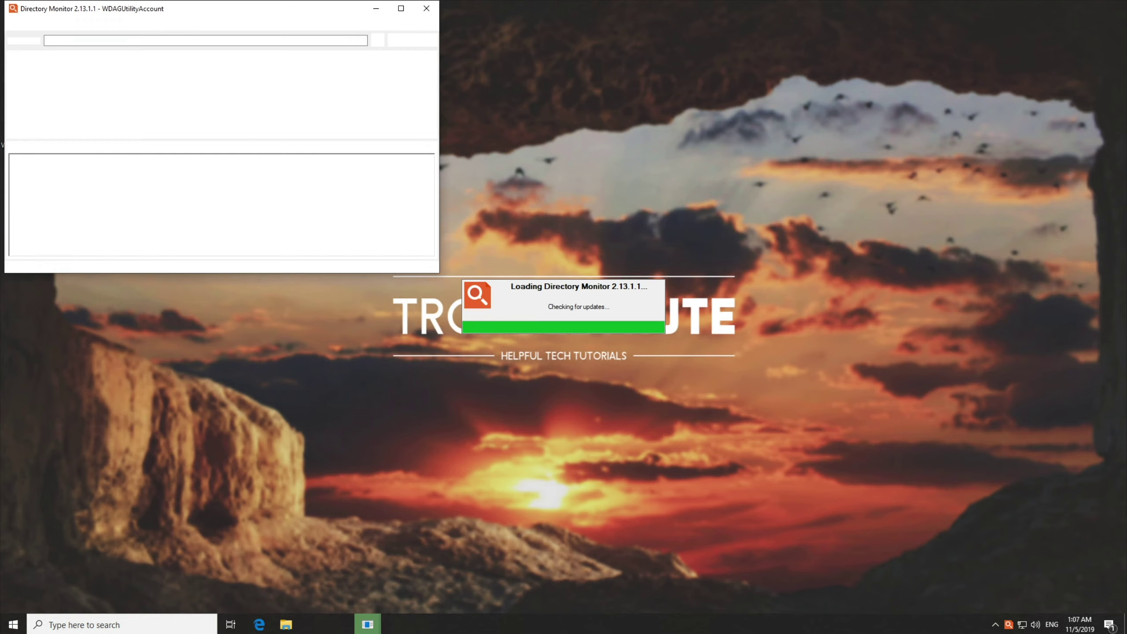
Step: Enlarge the Directory Monitor window and add a new directory, browsing for its folder
left_click_drag(435, 269, 605, 566)
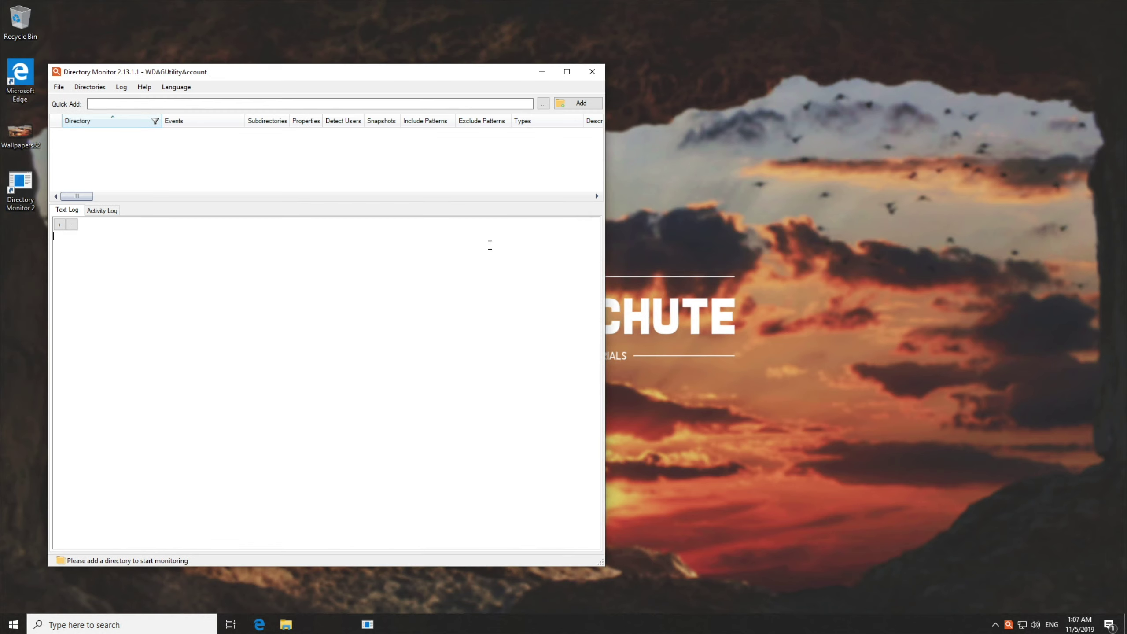
left_click(574, 109)
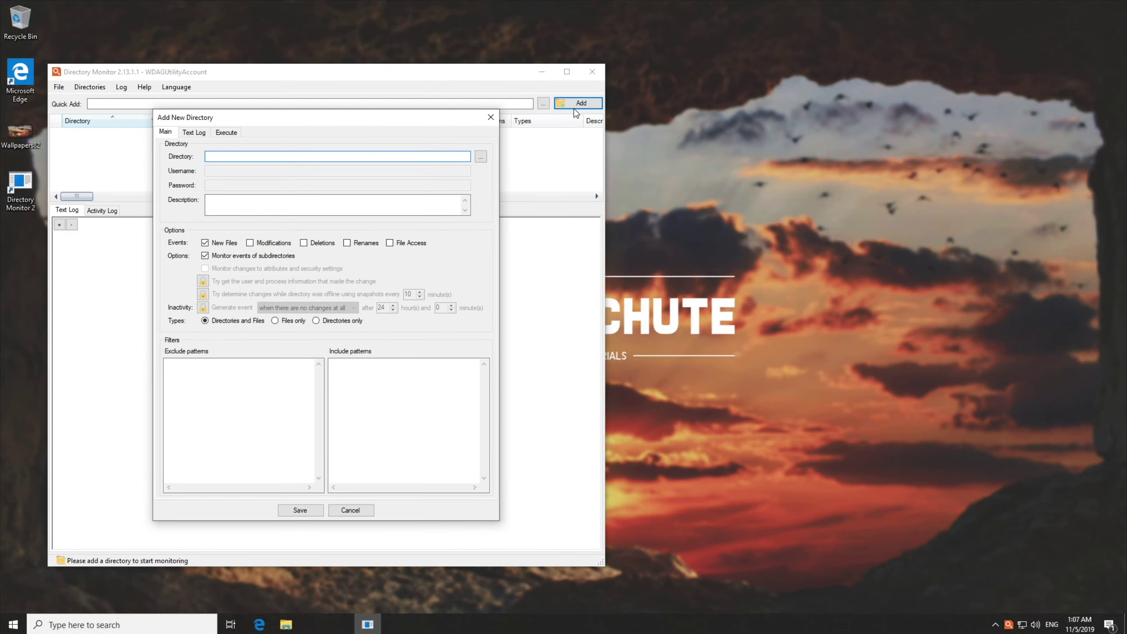
left_click(479, 158)
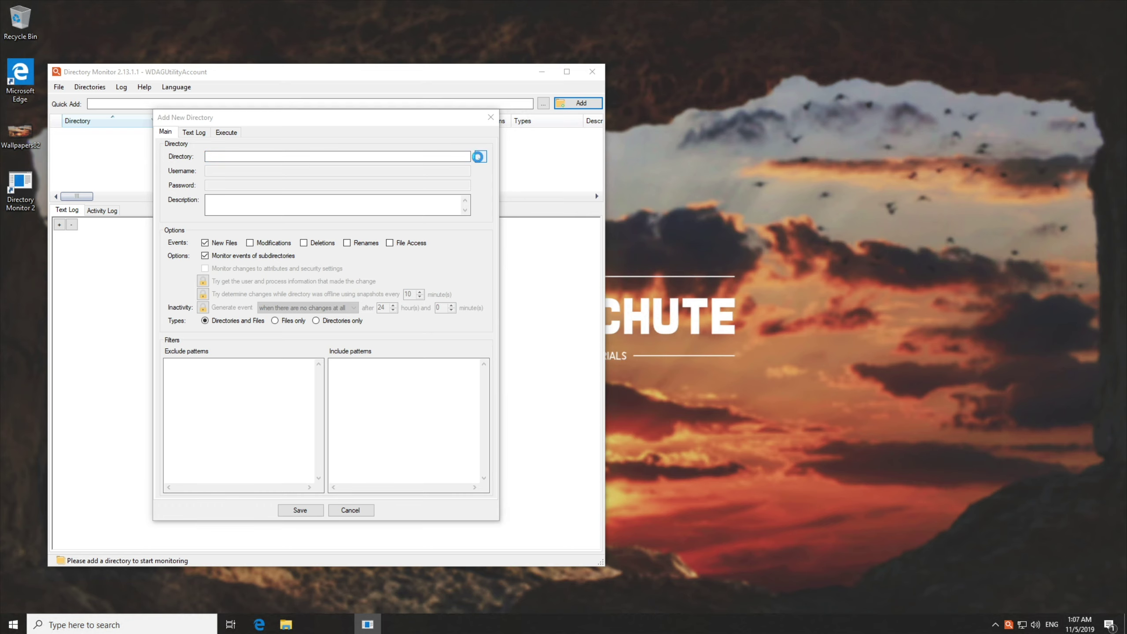
left_click_drag(413, 89, 712, 145)
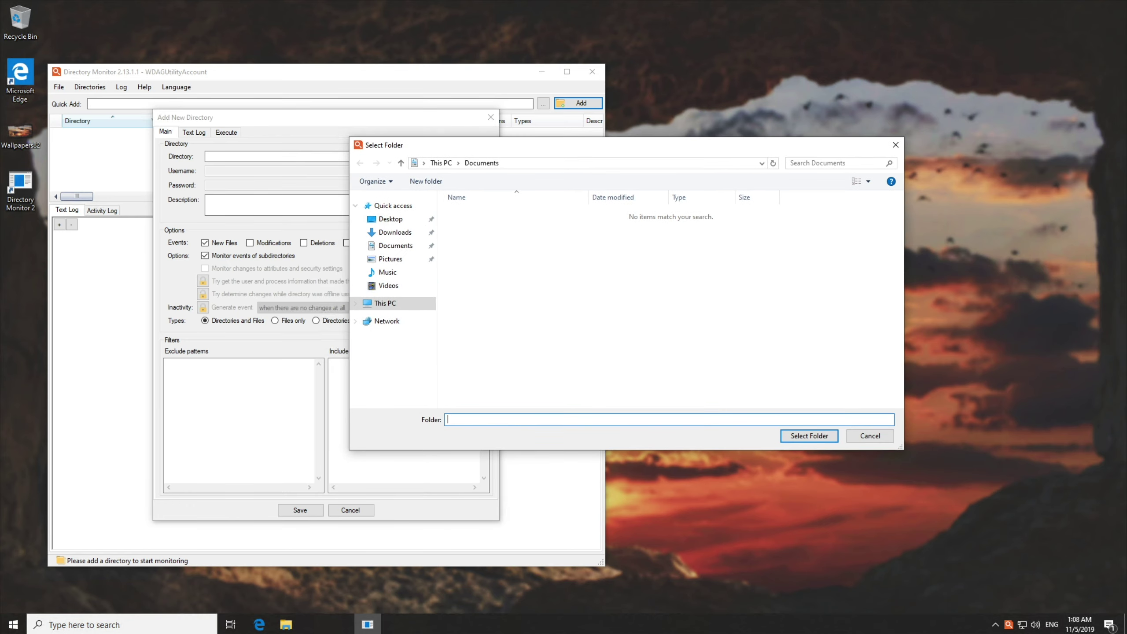
Step: Create a new folder named temp on the Desktop and select it as the directory
left_click(391, 219)
left_click(426, 181)
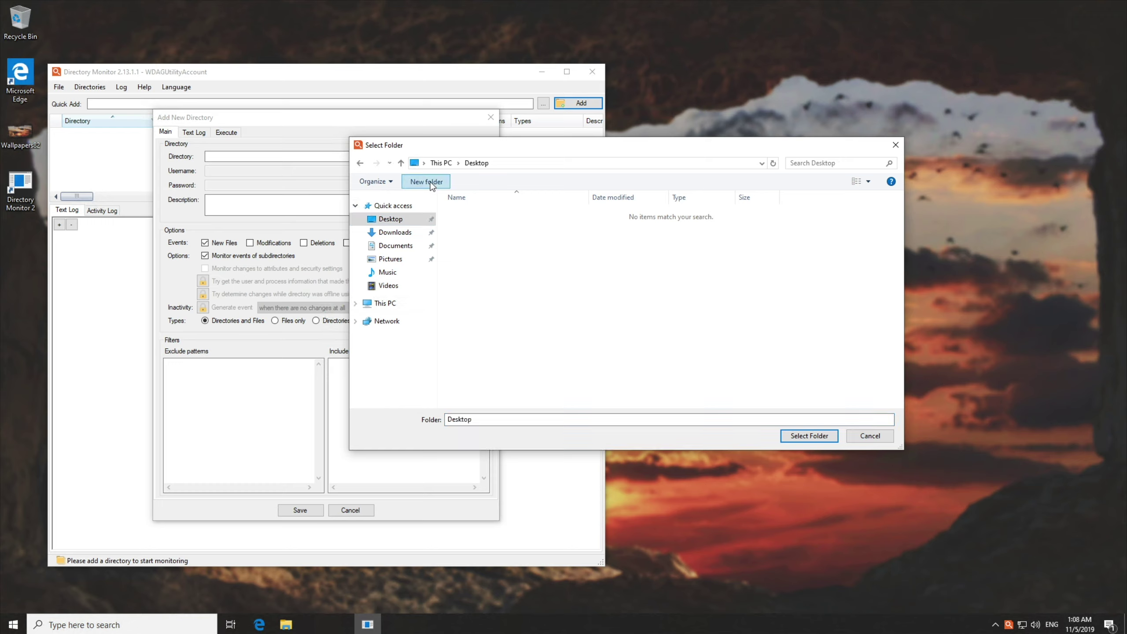
type("temp")
key("Return")
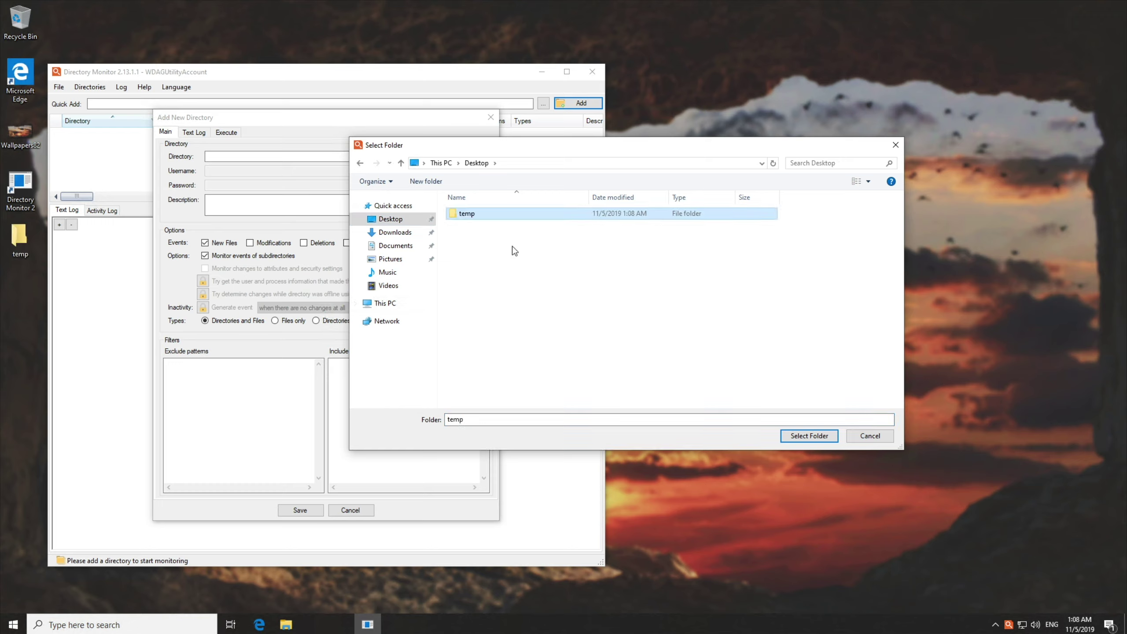
left_click(825, 436)
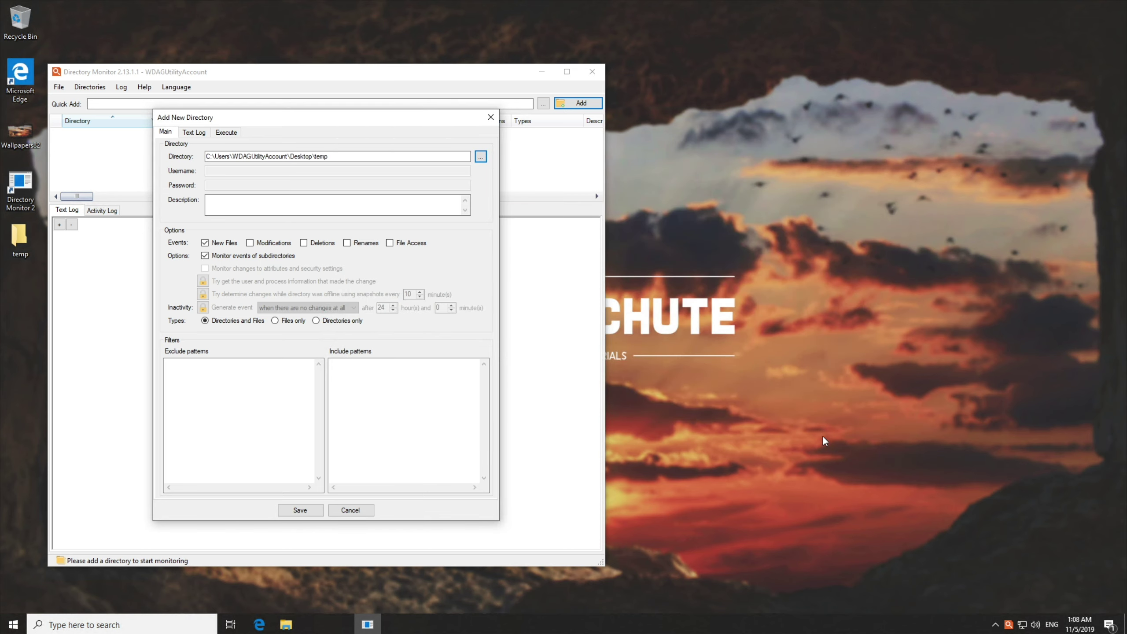
Step: Also log modifications, deletions, renames and file access, then save and accept the warning
key("Tab")
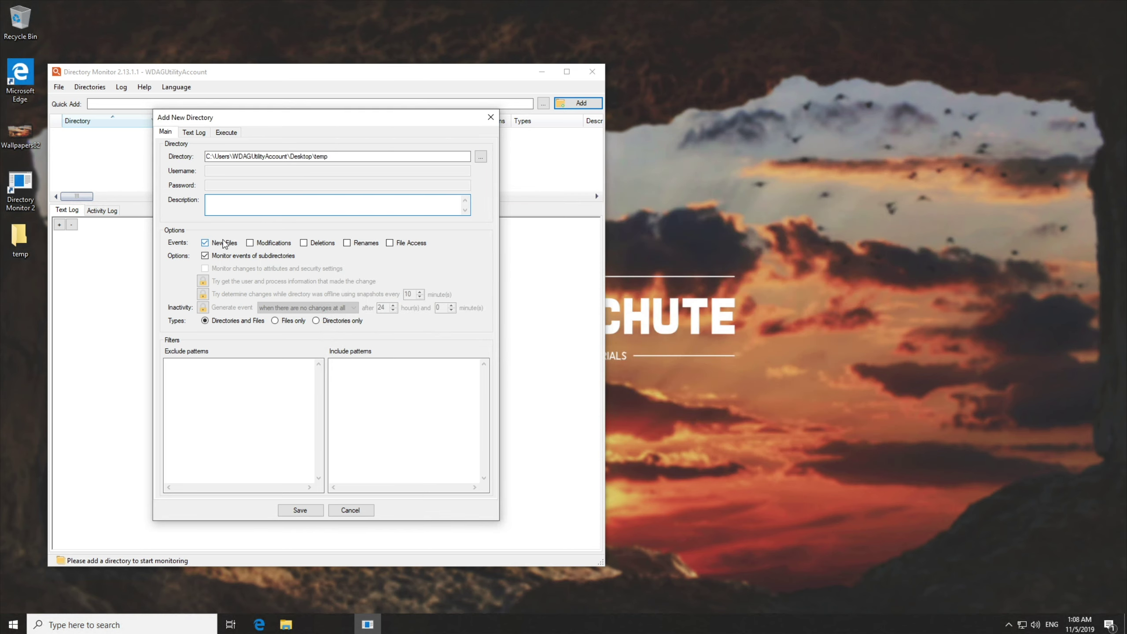
left_click(265, 243)
left_click(317, 246)
left_click(370, 243)
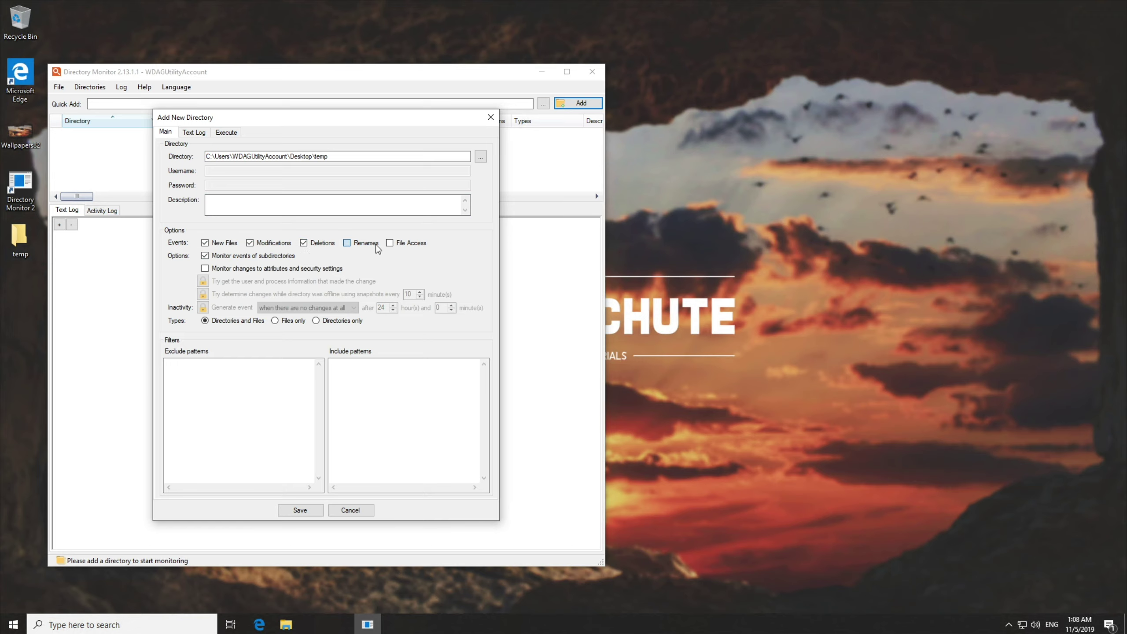
left_click(404, 246)
left_click(300, 510)
left_click(648, 351)
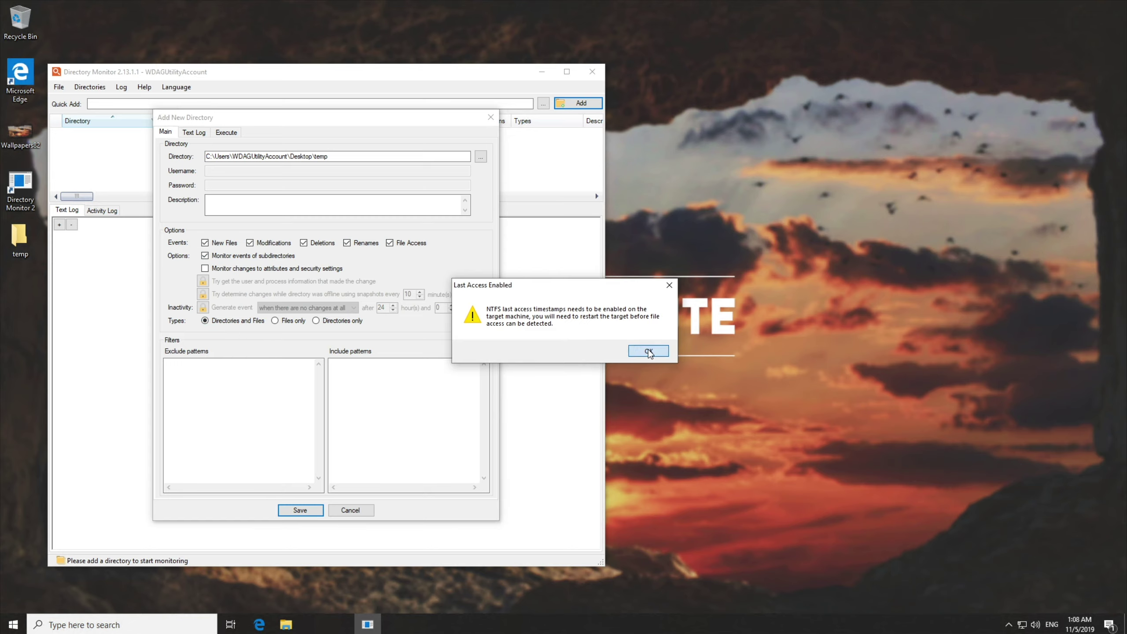
left_click_drag(416, 76, 702, 101)
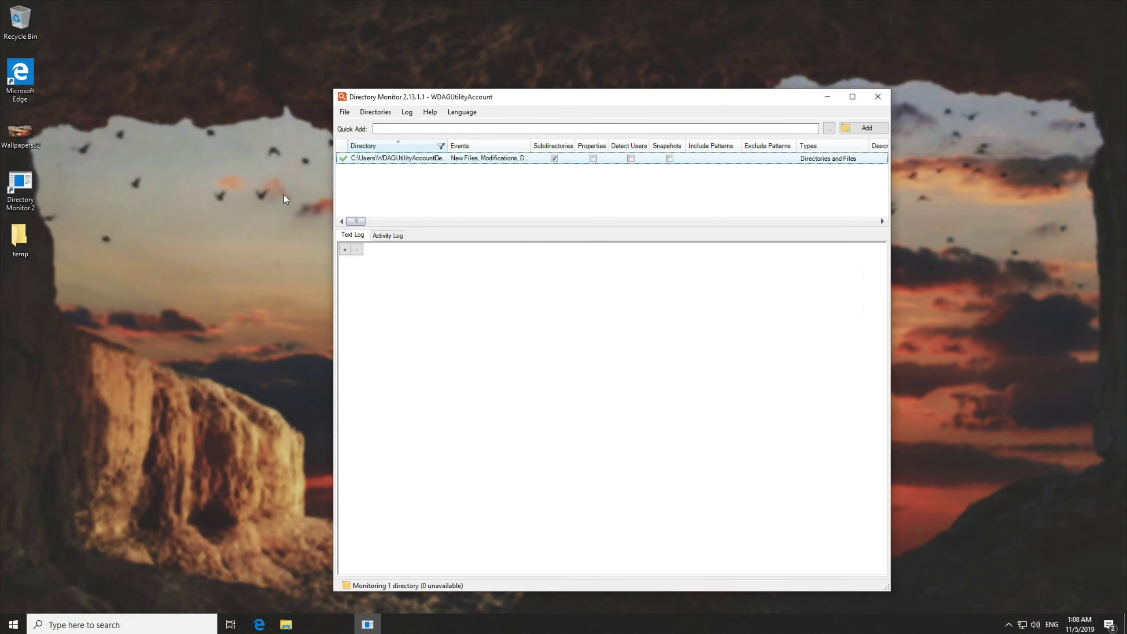
Step: Open the desktop temp folder and move the Wallpapers82 image into it
double_click(21, 243)
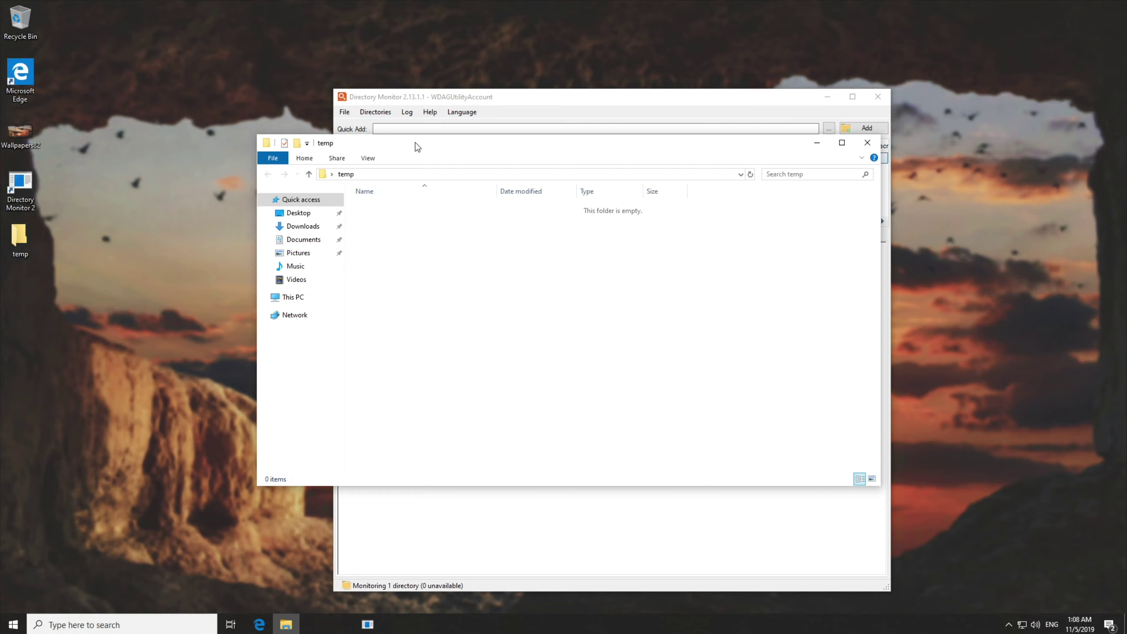
left_click_drag(414, 143, 162, 405)
left_click(25, 137)
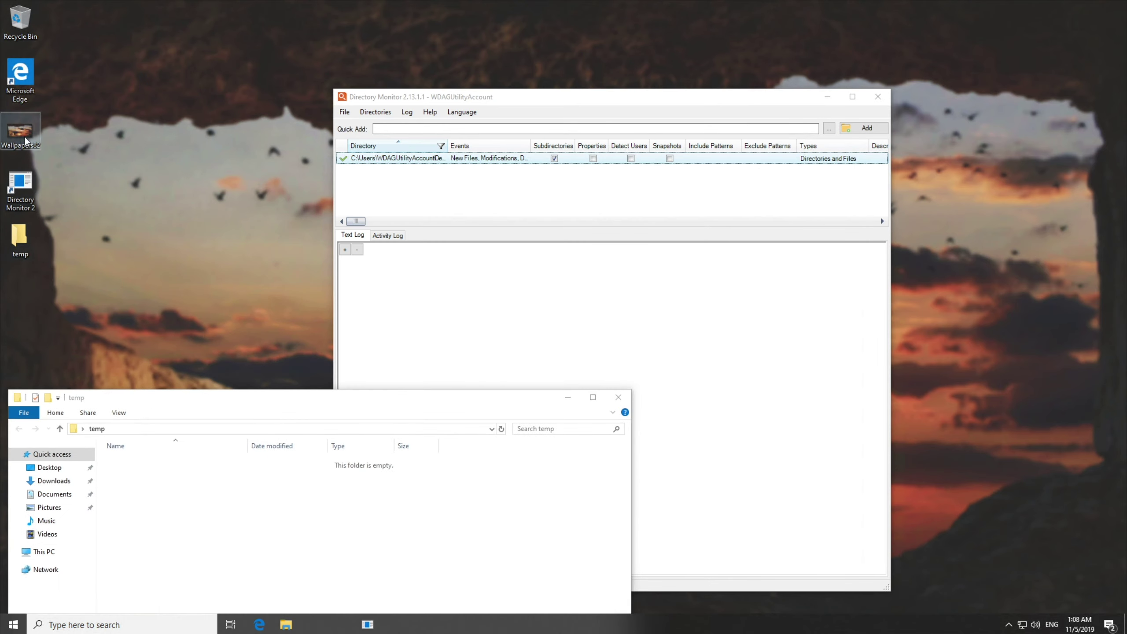
left_click_drag(29, 140, 198, 512)
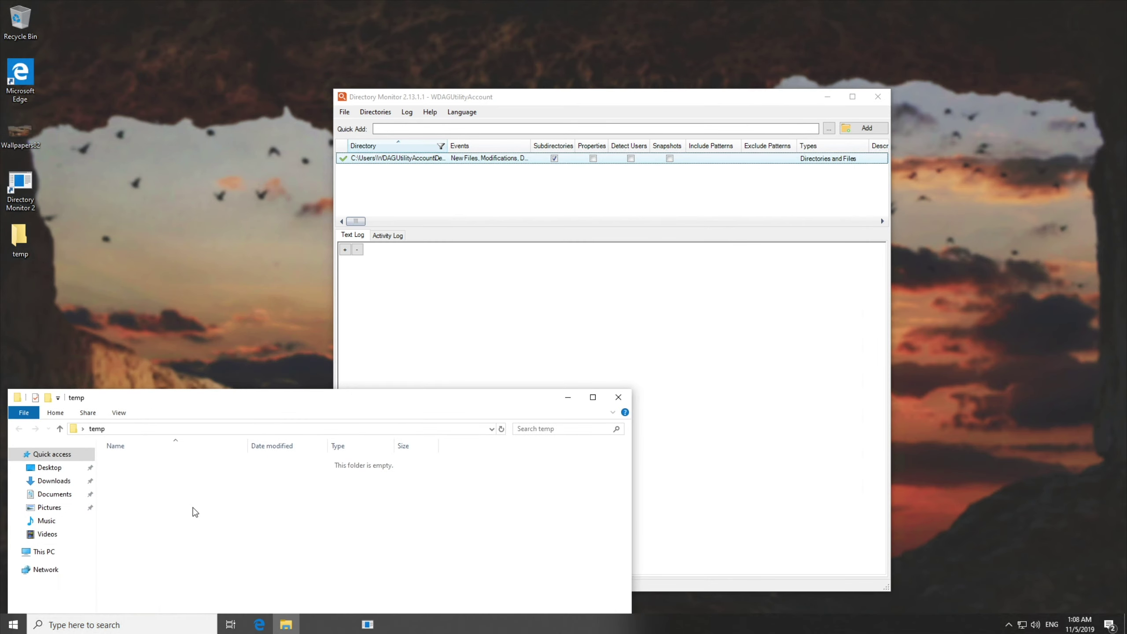
left_click(484, 335)
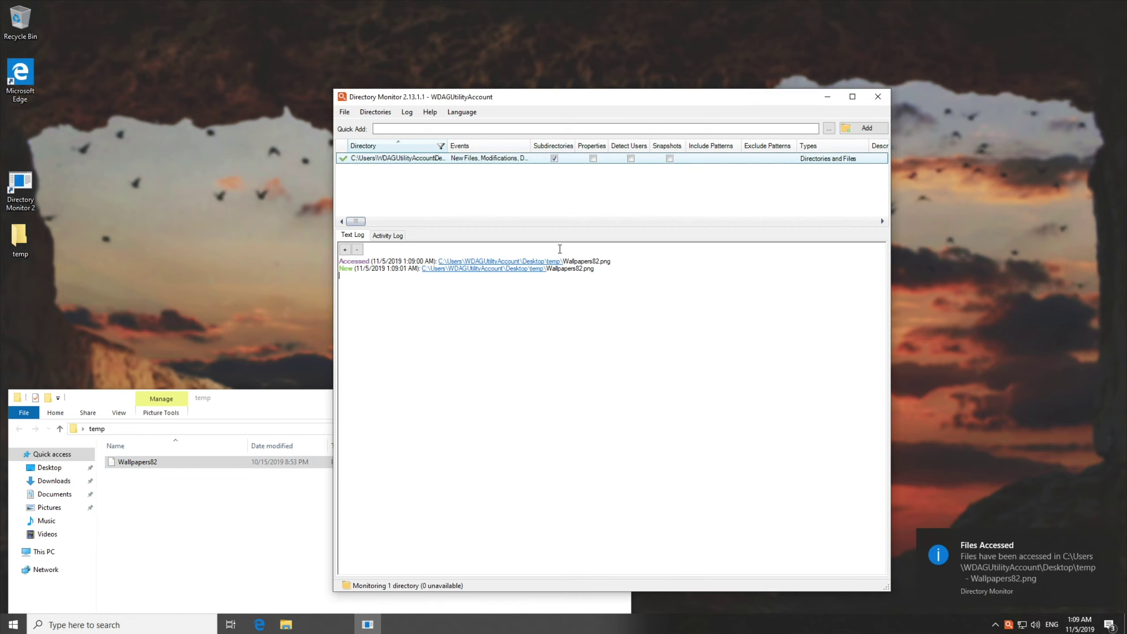
left_click_drag(342, 261, 604, 271)
Step: Create a New Text Document in the temp folder and check the monitor's log
left_click(603, 271)
left_click(286, 511)
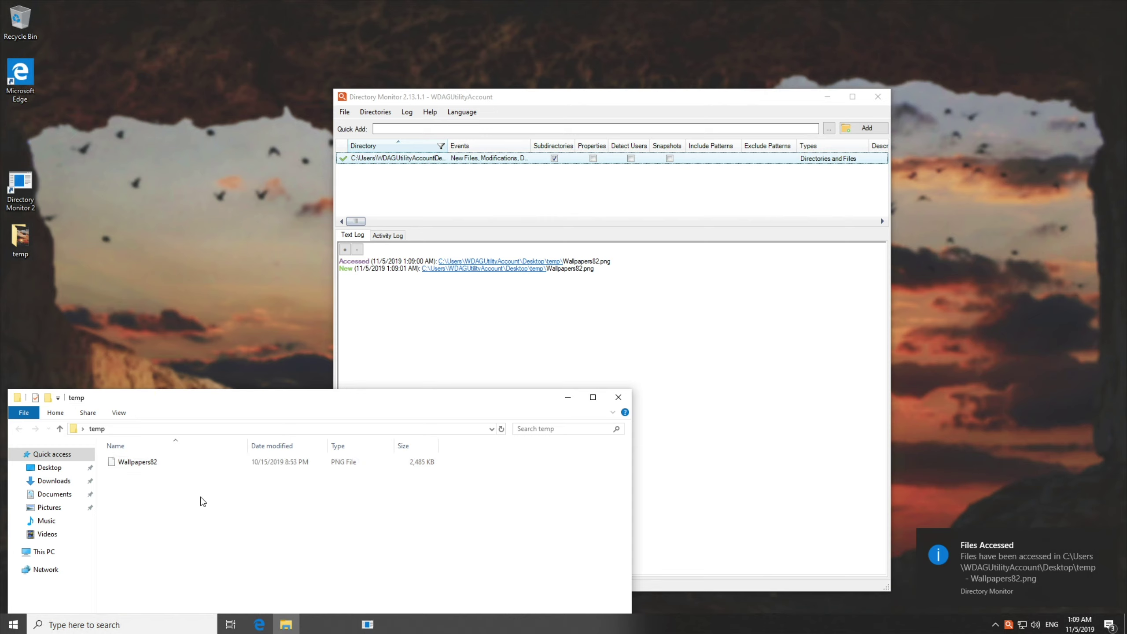
right_click(201, 497)
mouse_move(272, 473)
left_click(381, 526)
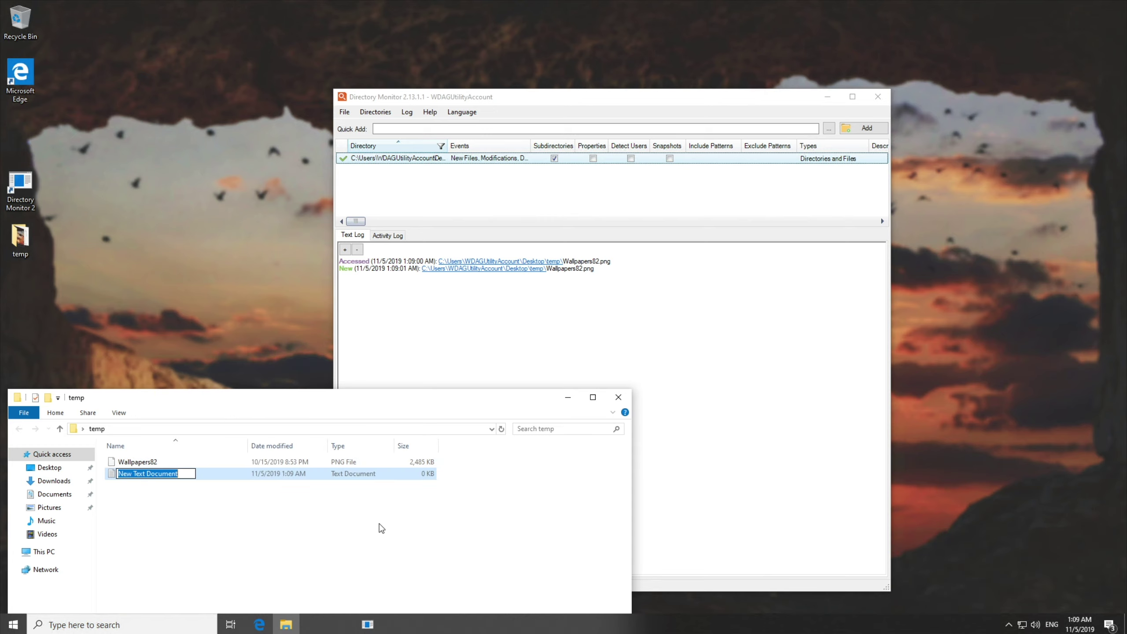
key("Return")
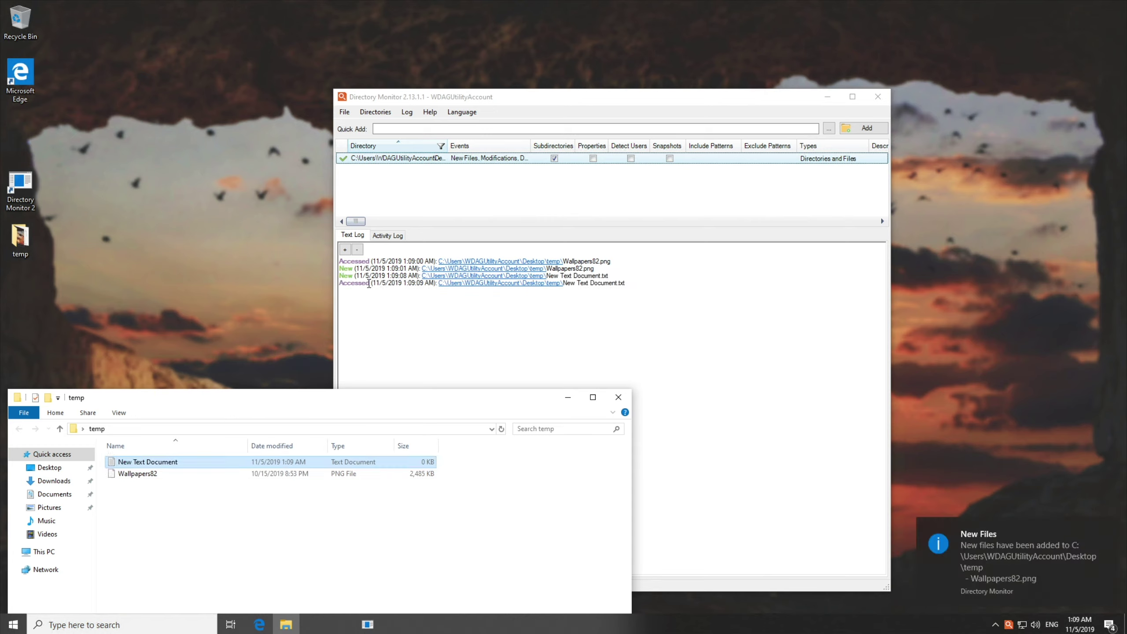
left_click(391, 283)
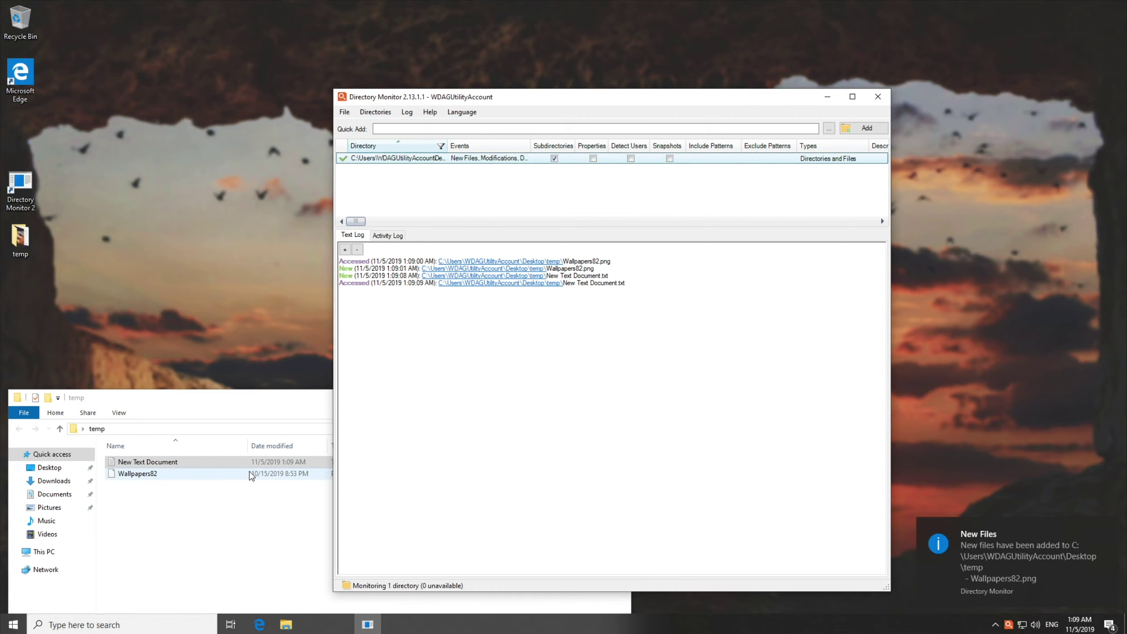
Step: Open New Text Document in Notepad, type asdfsdfsdf and save it
double_click(242, 462)
left_click_drag(501, 58, 833, 264)
type("asdfsdfsdf")
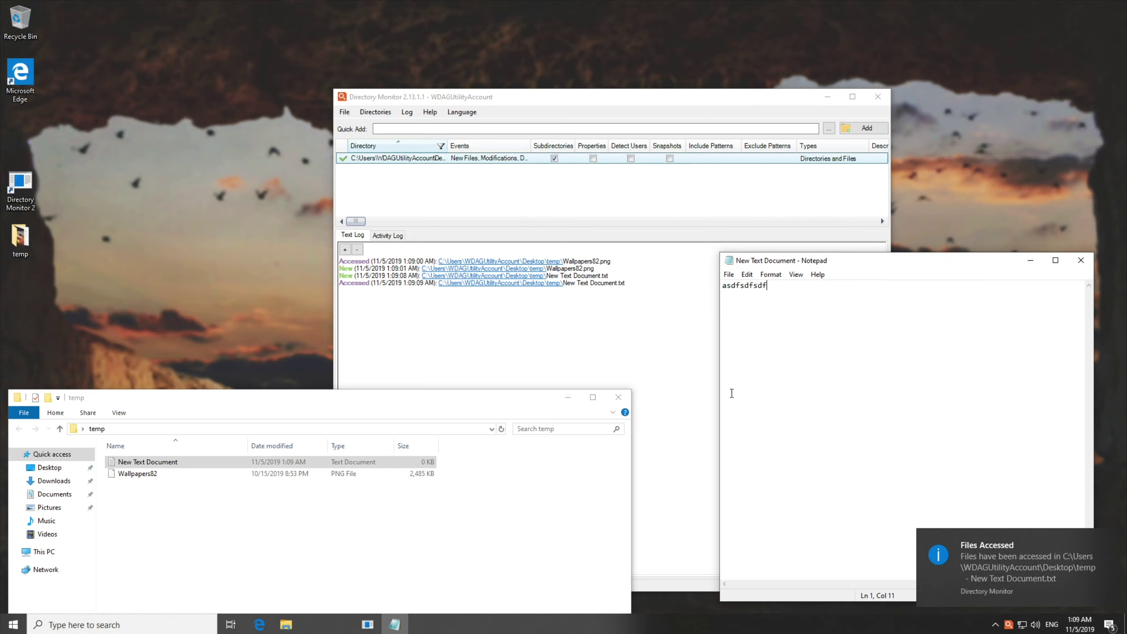
key("ctrl+s")
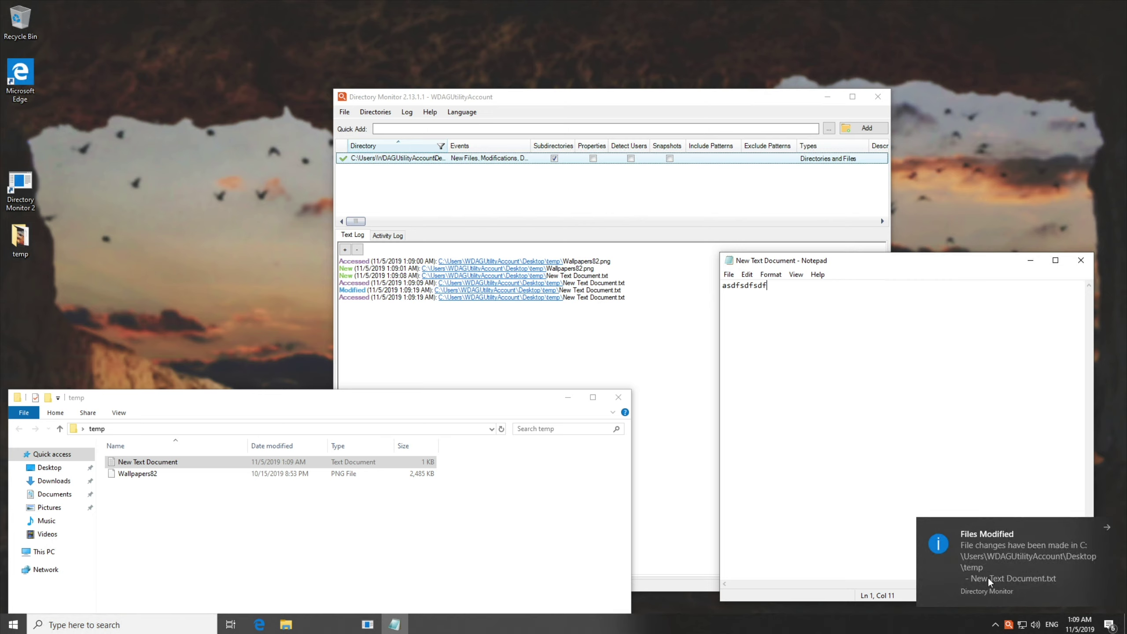
left_click(995, 626)
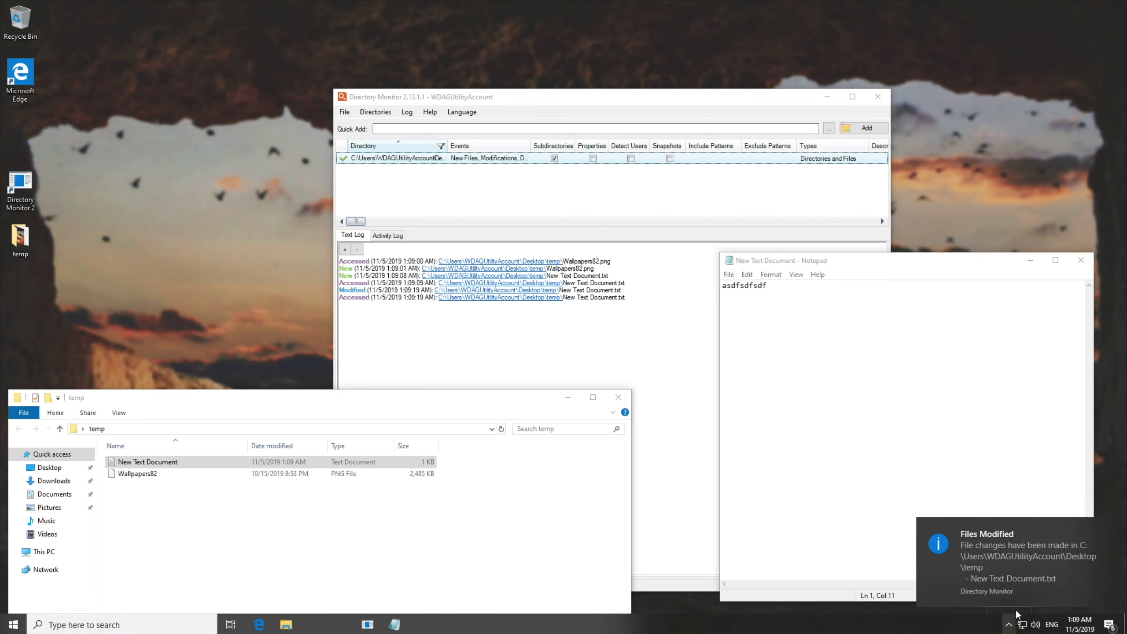
Step: Turn off Show balloon notifications in Directory Monitor's Options and save
left_click(1110, 534)
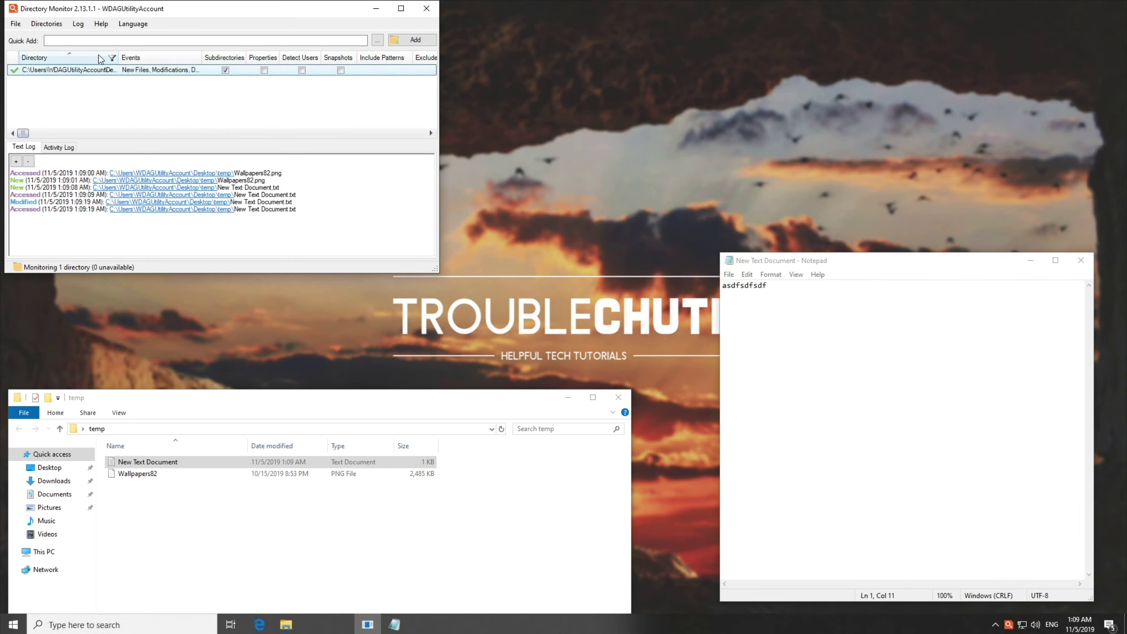
left_click(17, 24)
left_click(38, 37)
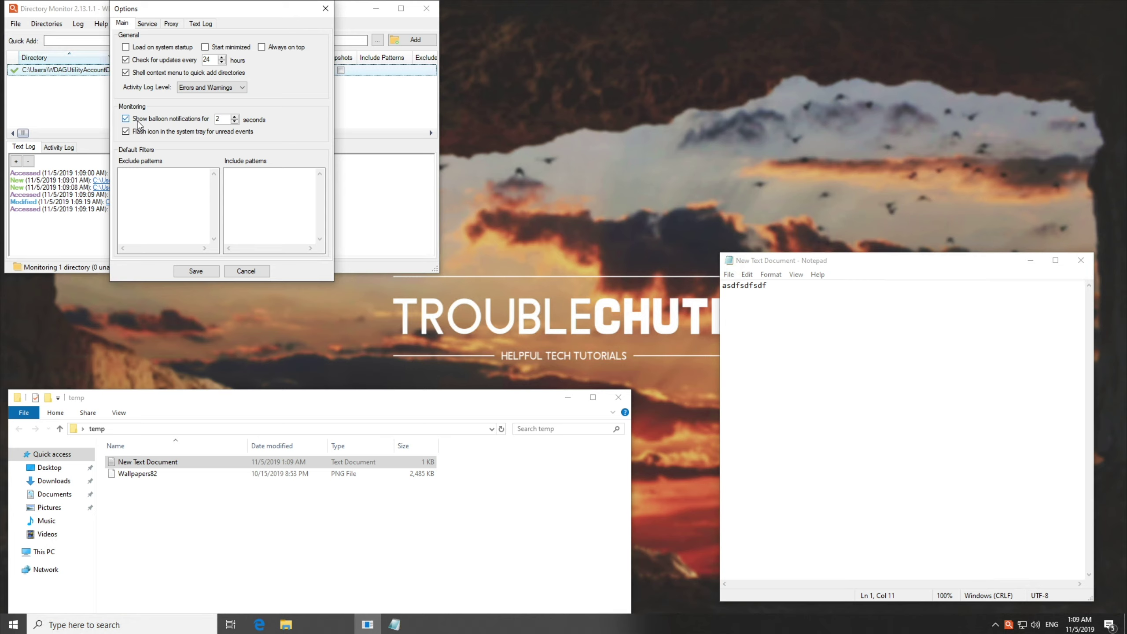
left_click(175, 120)
left_click(196, 270)
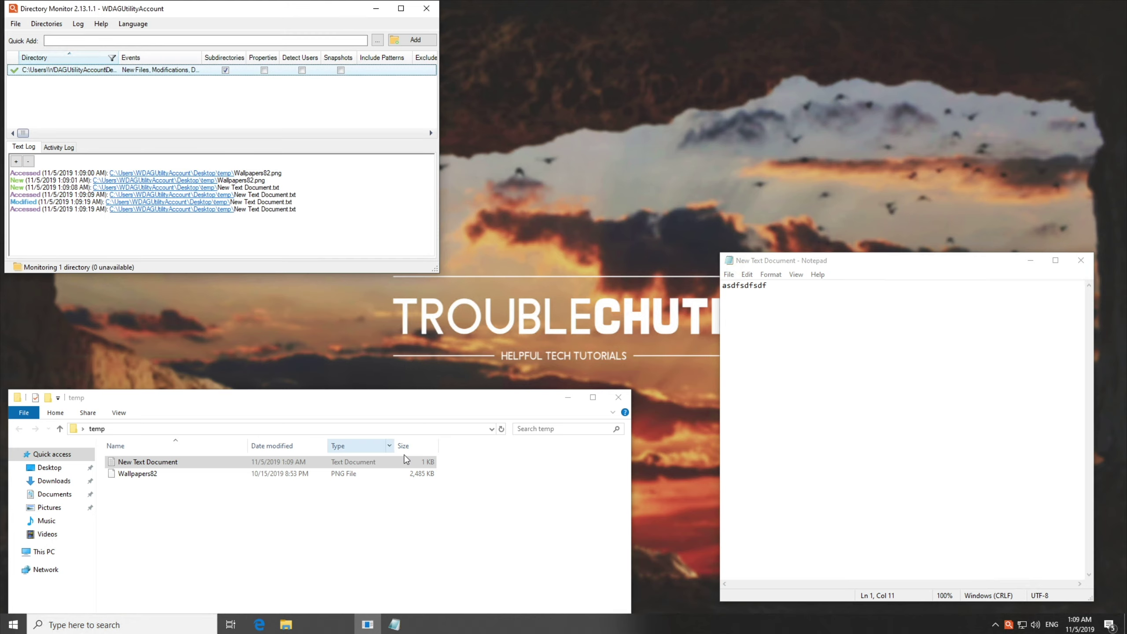
Step: Append asds to New Text Document, save it, and check the new log entries
type("asds")
key("ctrl+s")
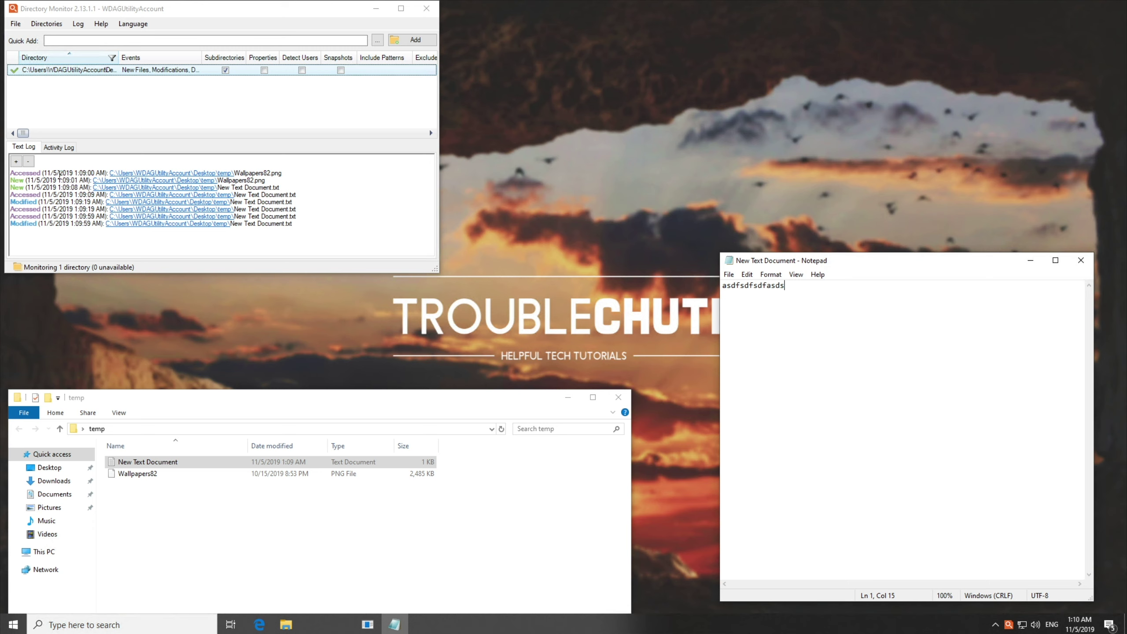
left_click(29, 161)
left_click(16, 161)
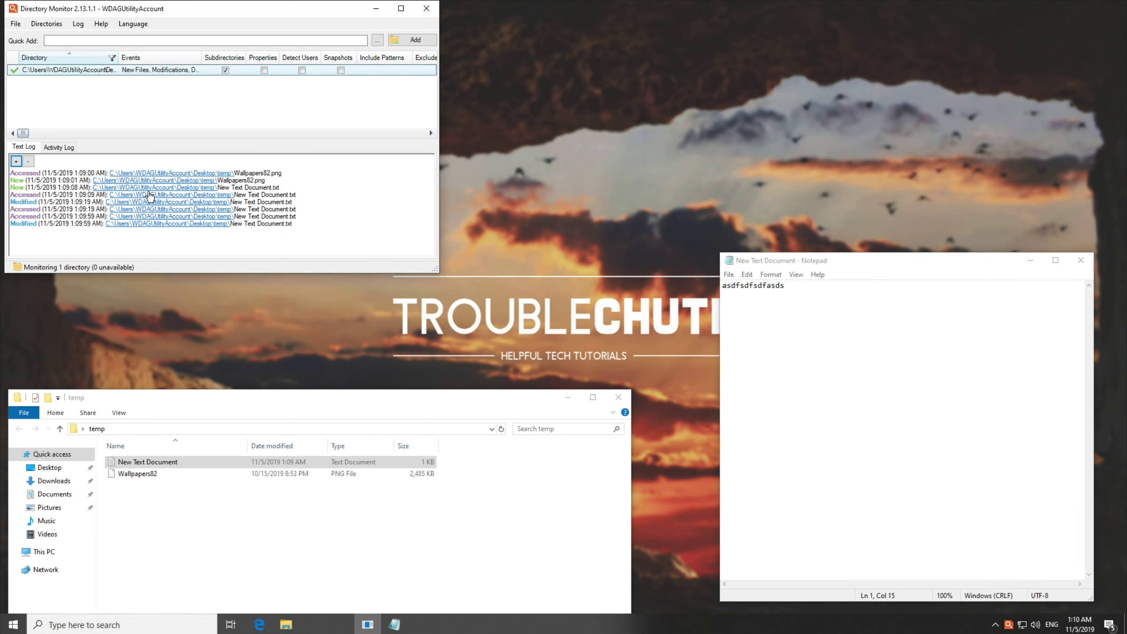
Step: Save the text log as DirectoryMonitorLog1152019 in the temp folder
right_click(295, 223)
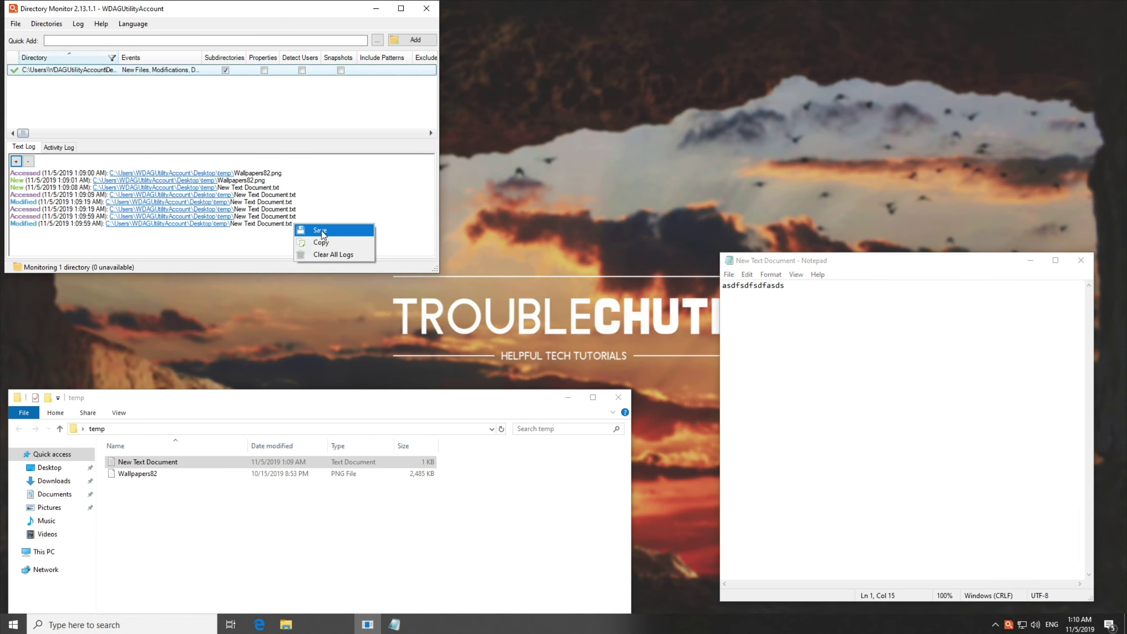
left_click(322, 231)
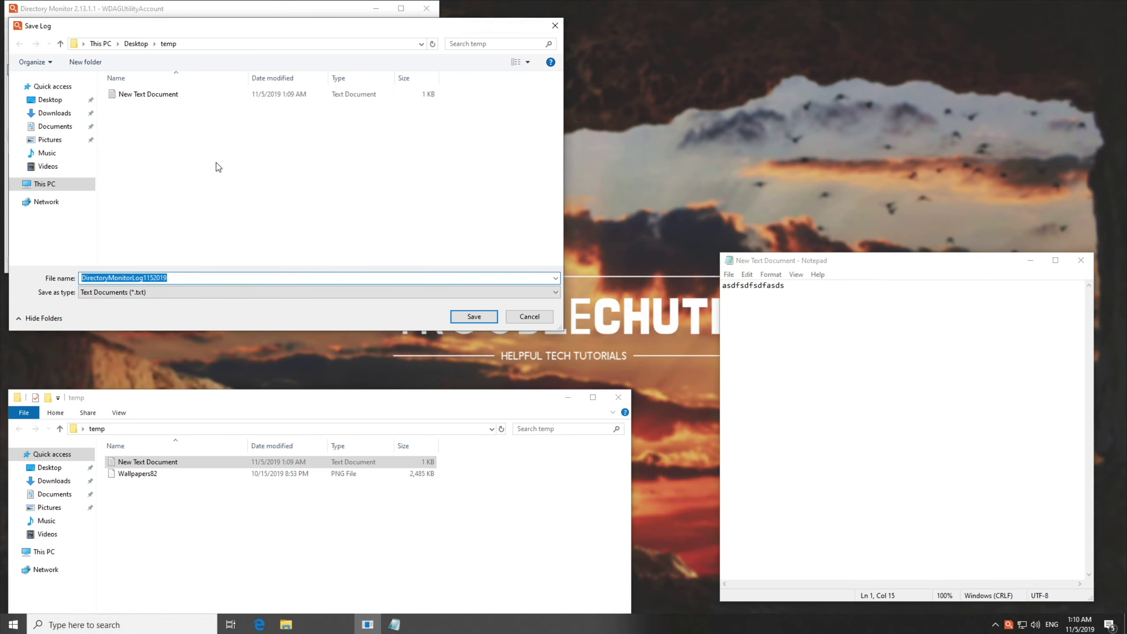
left_click(467, 315)
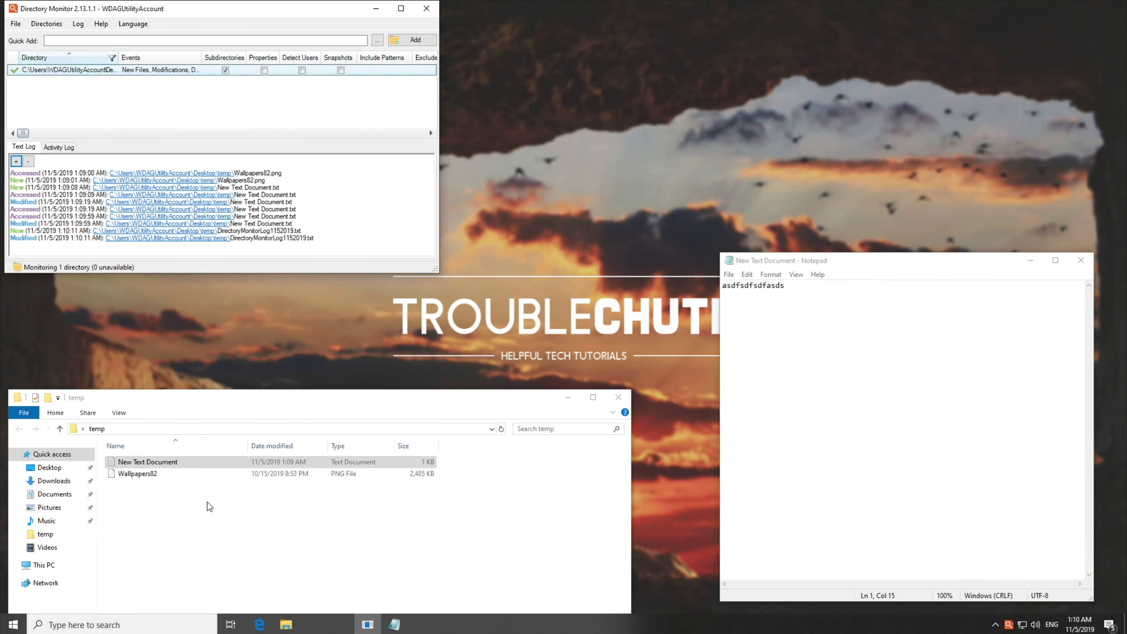
Step: Review the saved DirectoryMonitorLog1152019.txt in Notepad, then close it
double_click(214, 485)
left_click_drag(564, 385, 239, 124)
left_click(314, 196)
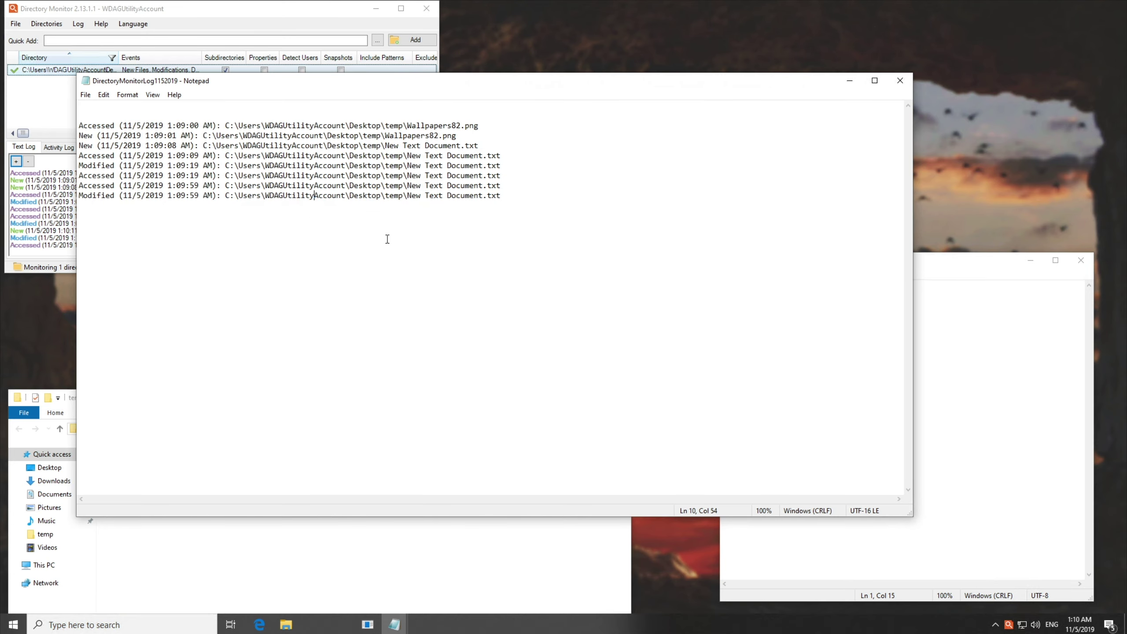
left_click(900, 81)
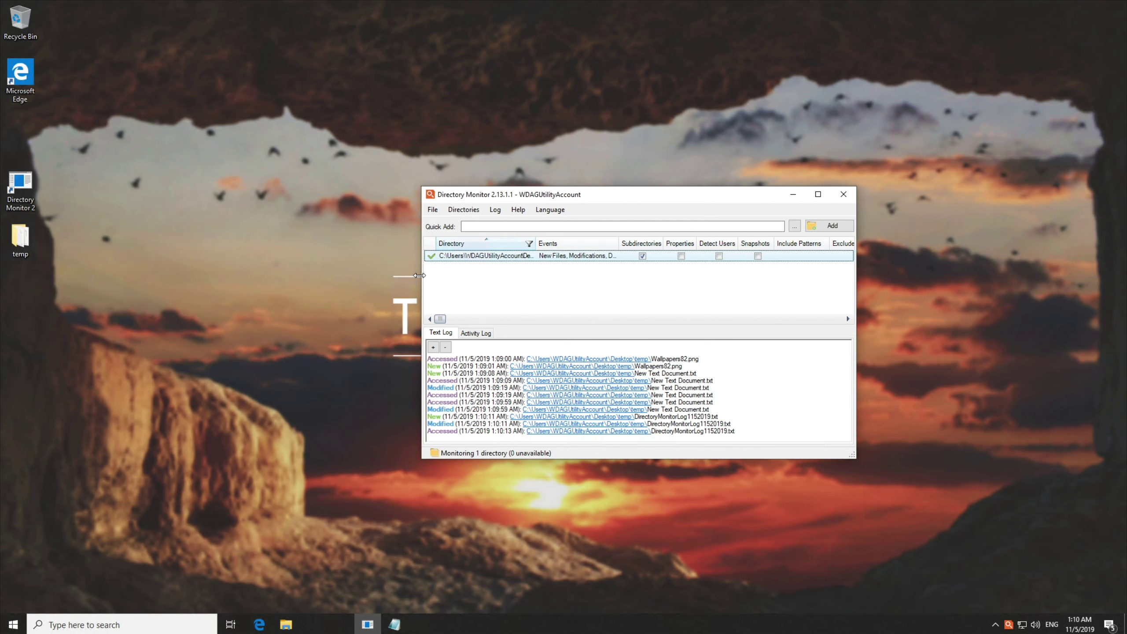
left_click_drag(422, 325, 298, 324)
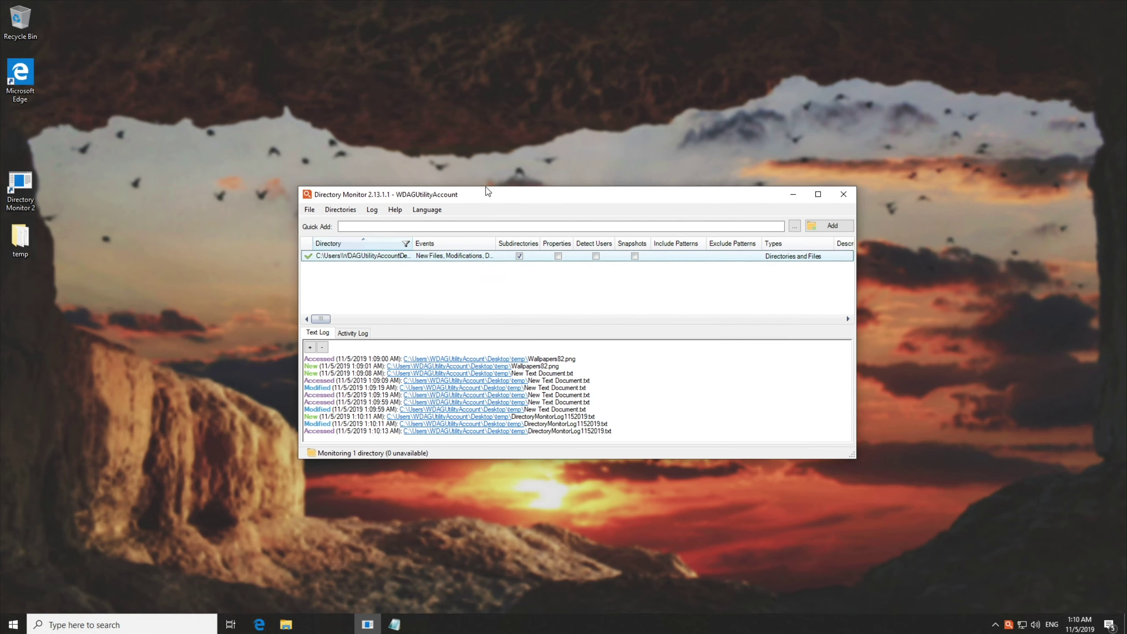
Step: Make the Directory Monitor window taller, then close it
mouse_move(502, 188)
left_mouse_down()
mouse_move(502, 127)
mouse_move(492, 170)
left_mouse_up()
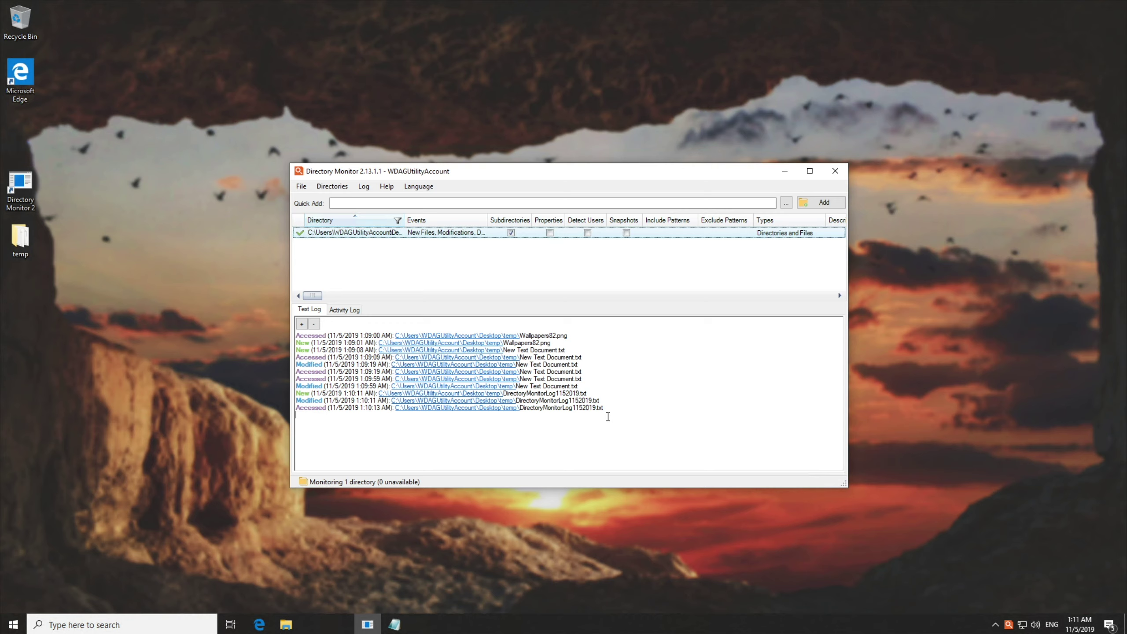
left_click(839, 176)
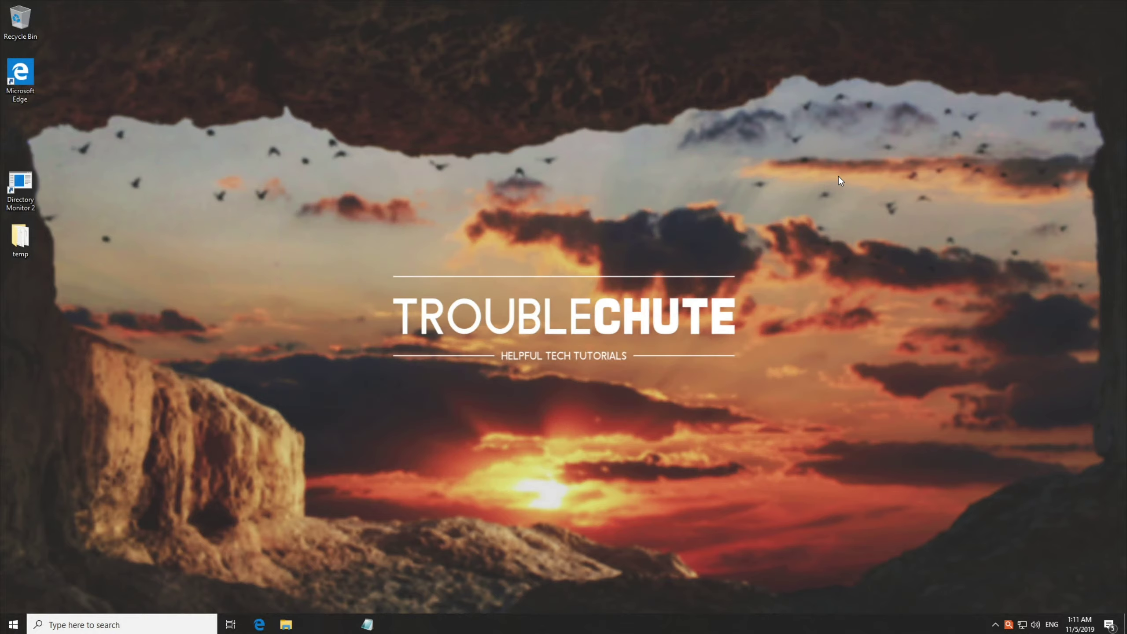